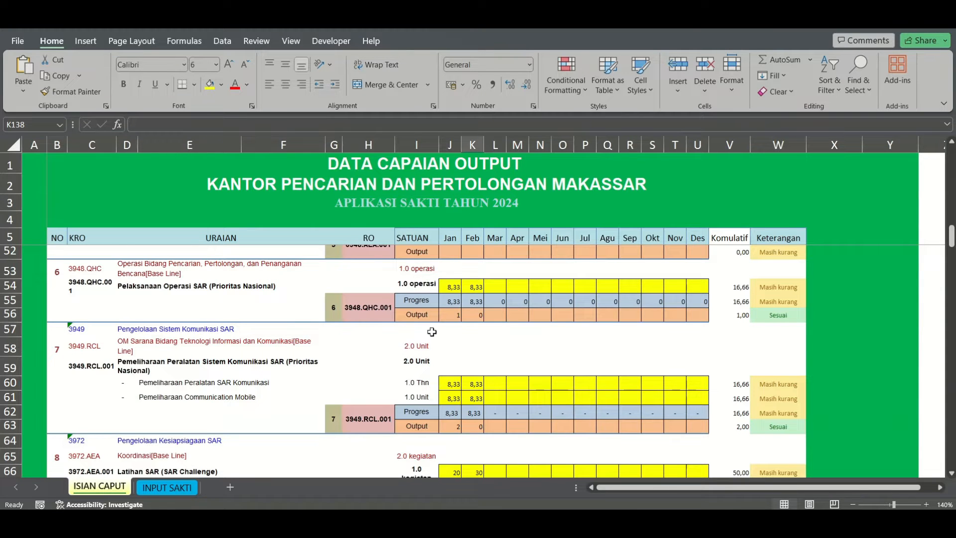
scroll(443, 343, "up", 3)
scroll(443, 346, "down", 3)
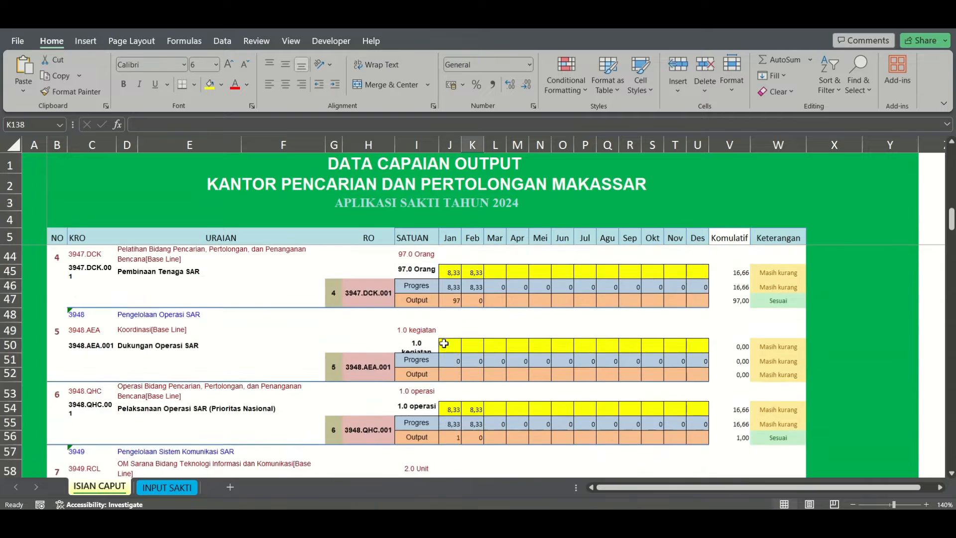
scroll(443, 348, "up", 3)
scroll(457, 372, "up", 2)
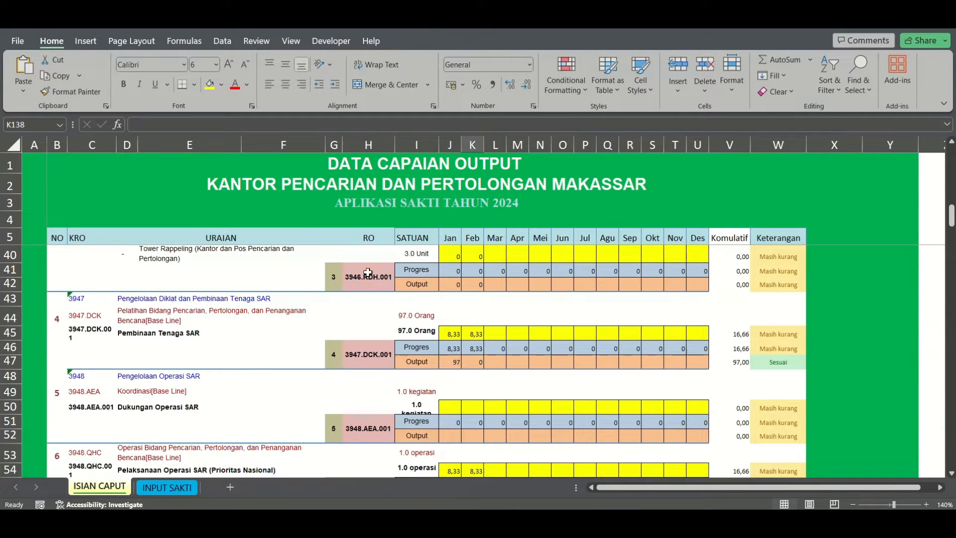
scroll(368, 344, "down", 2)
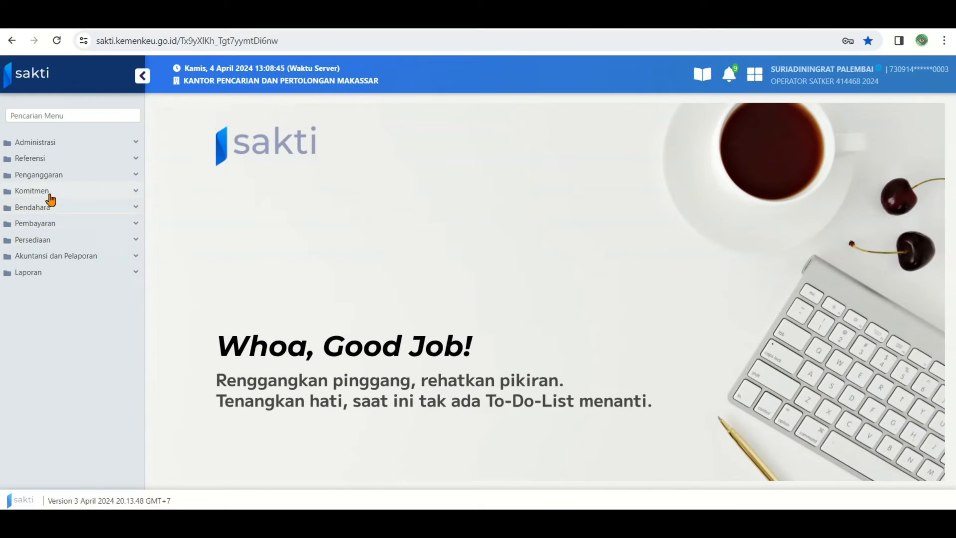
Switch to the SAKTI web application and open the Realisasi Kinerja Satker form for commitment performance achievements
left_click(49, 194)
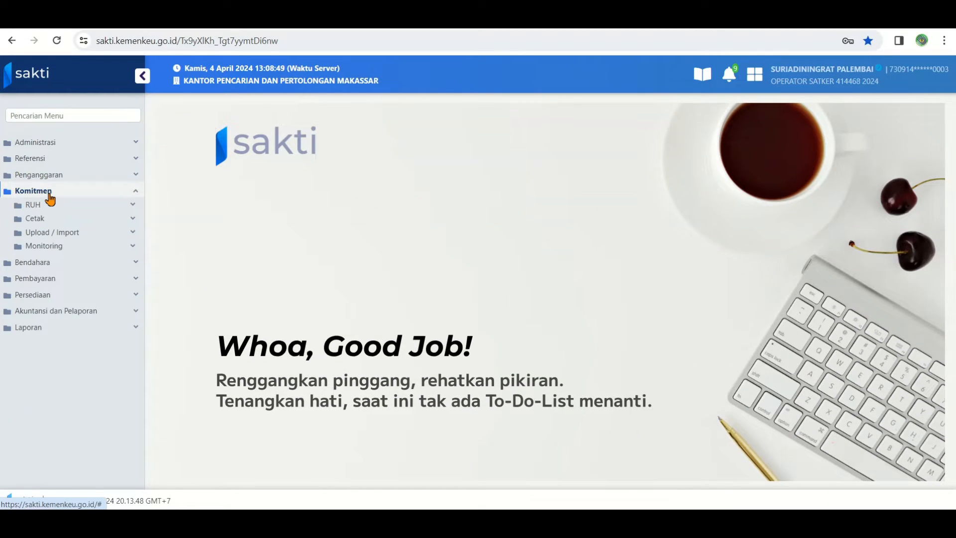
left_click(57, 209)
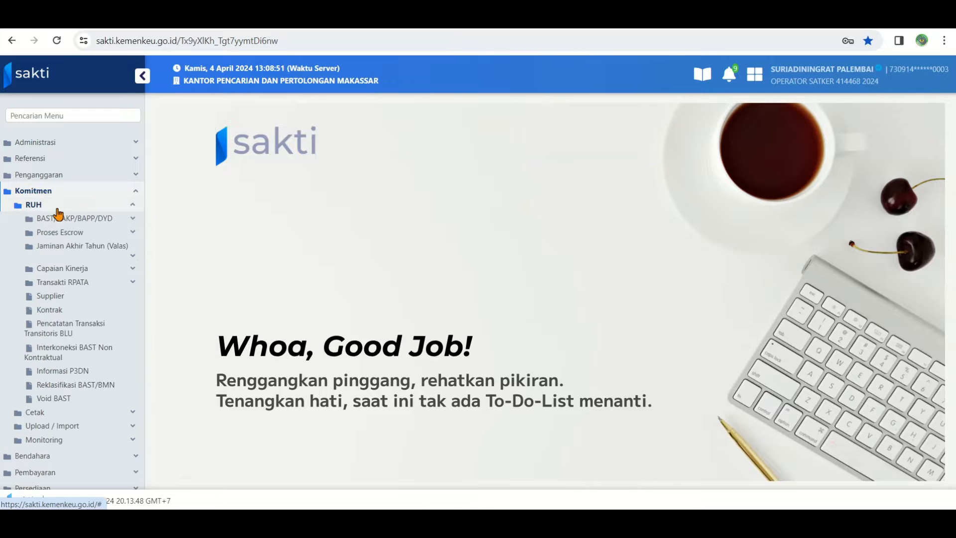
left_click(82, 271)
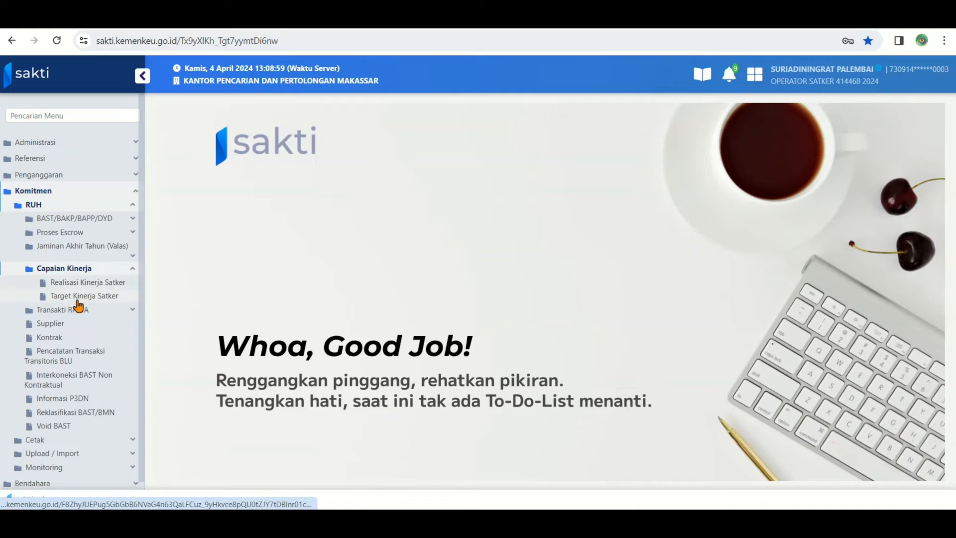
left_click(79, 282)
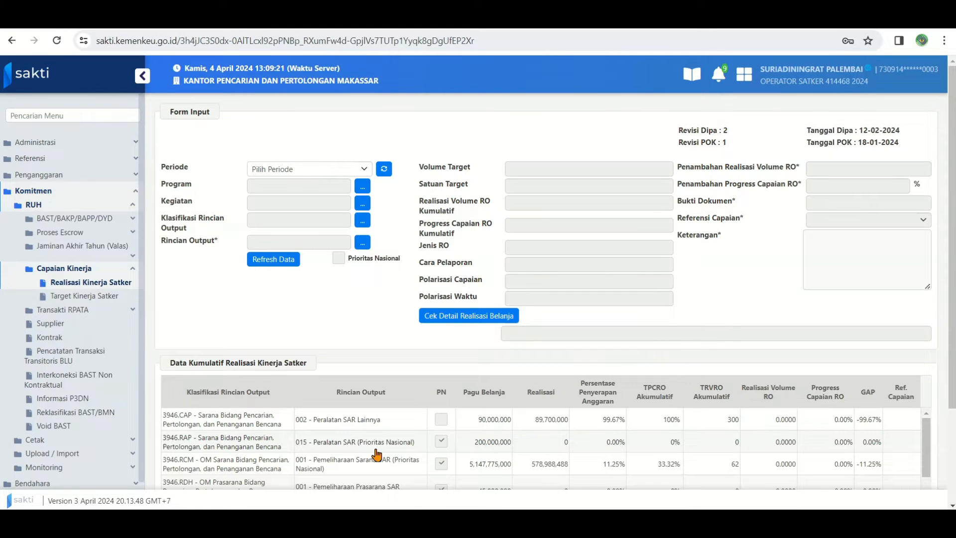
Set the reporting period of the realization form to JAN 2024
left_click(365, 169)
scroll(295, 260, "down", 2)
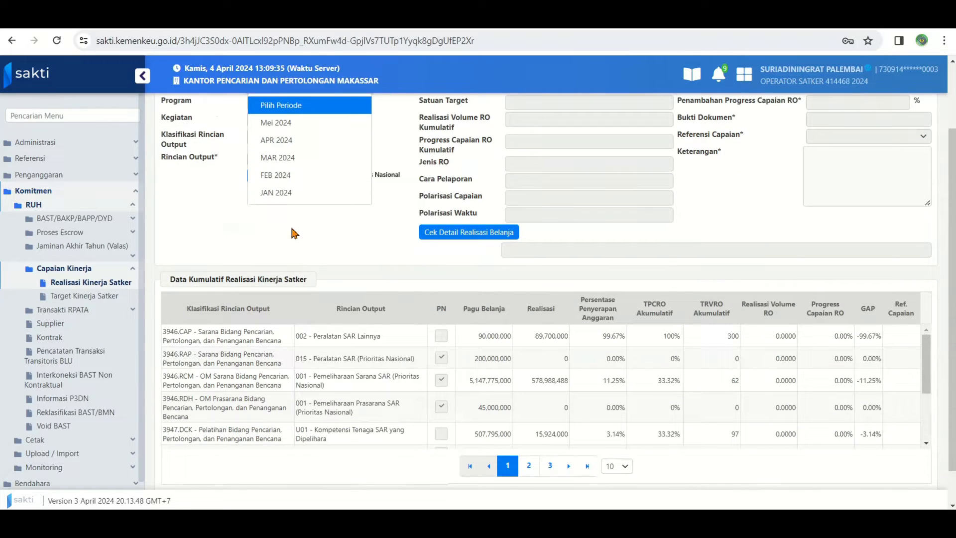
left_click(275, 193)
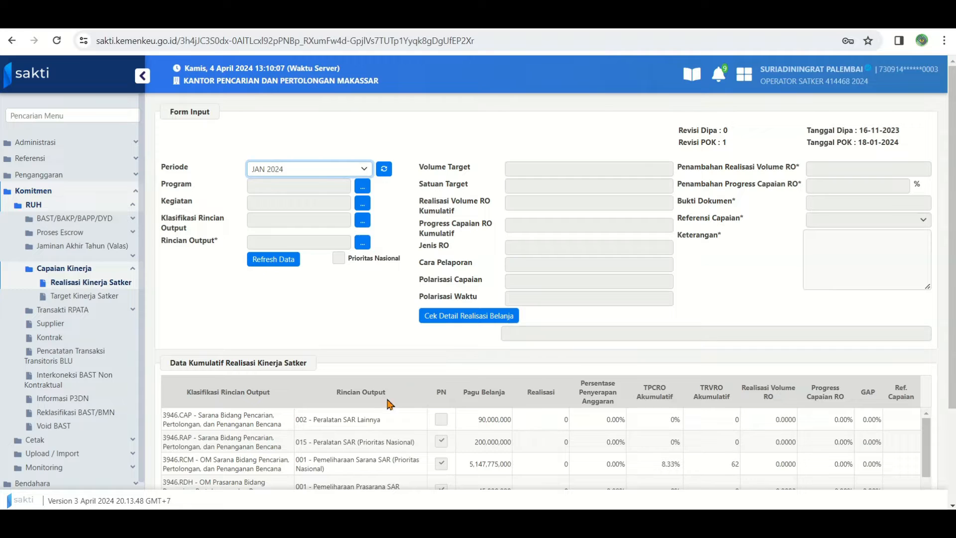
Select the output 3946.CAP 002 - Peralatan SAR Lainnya and start adding a realization for it
left_click(324, 421)
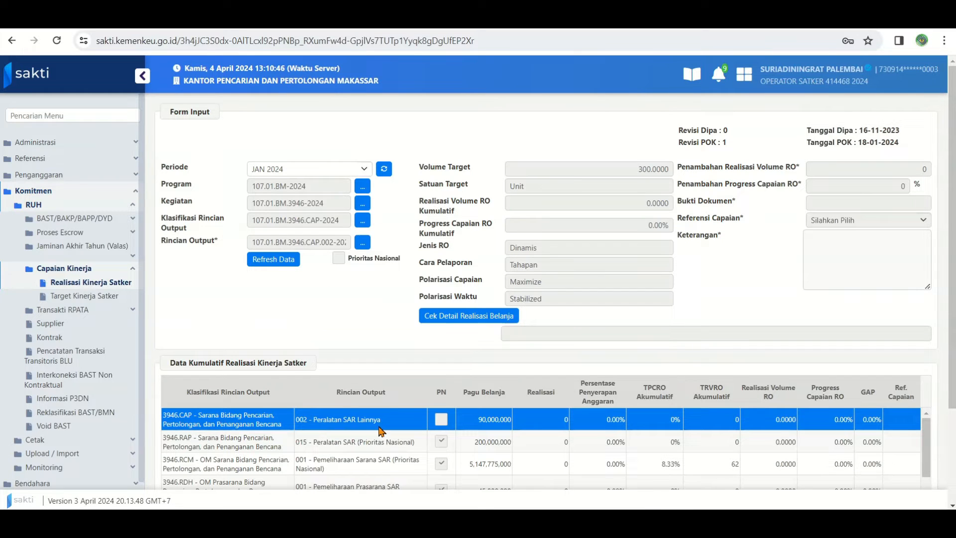
scroll(382, 431, "down", 3)
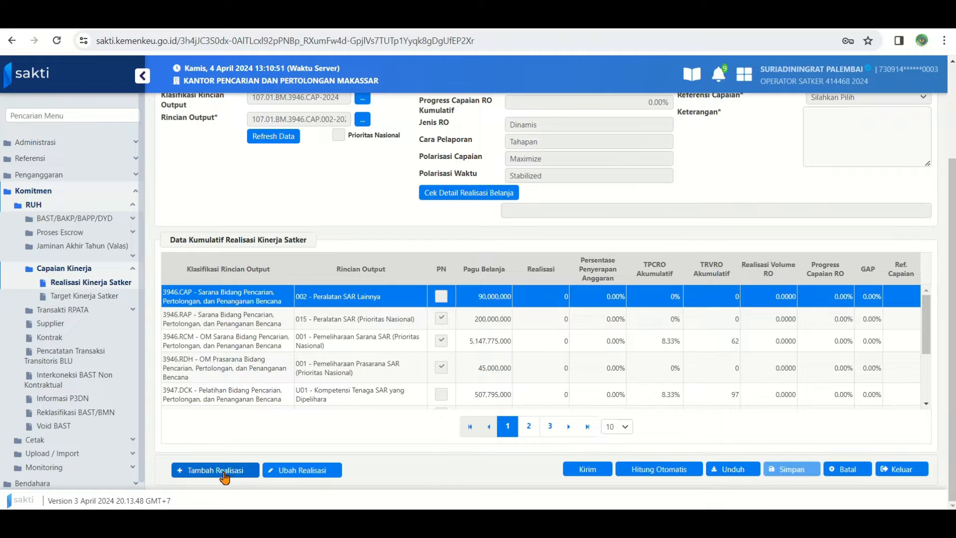
left_click(215, 470)
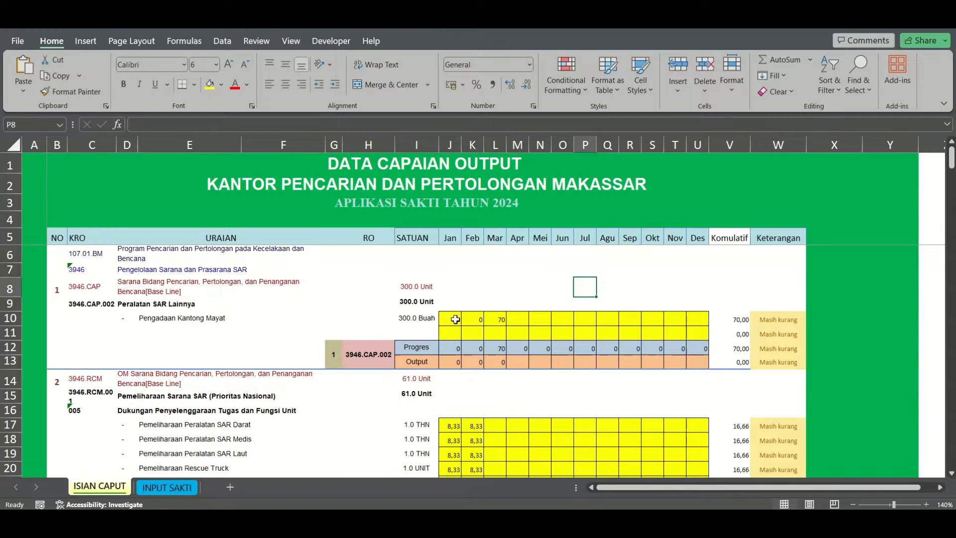
Switch to the Excel workbook and check the monthly progress and output figures of 3946.CAP.002 on the ISIAN CAPUT and INPUT SAKTI sheets
left_click(453, 318)
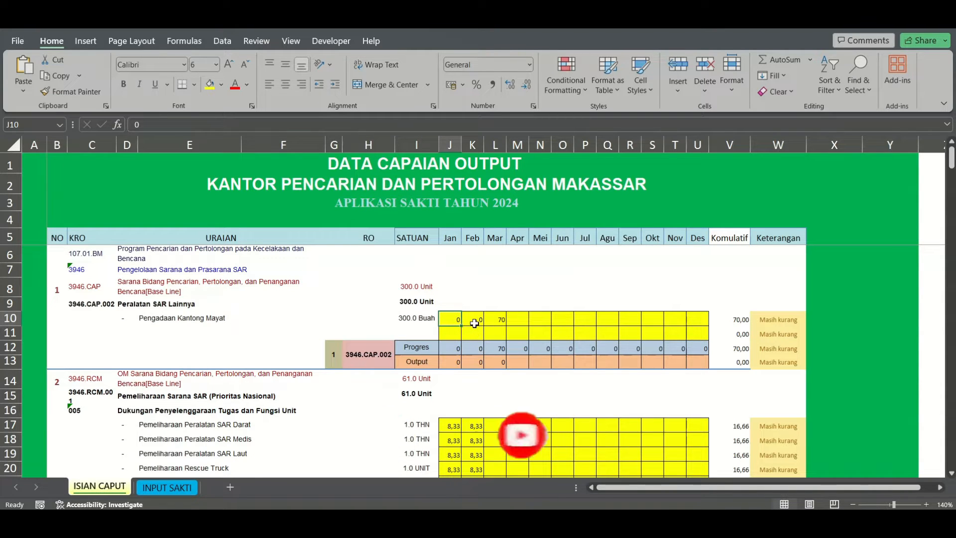
left_click(498, 323)
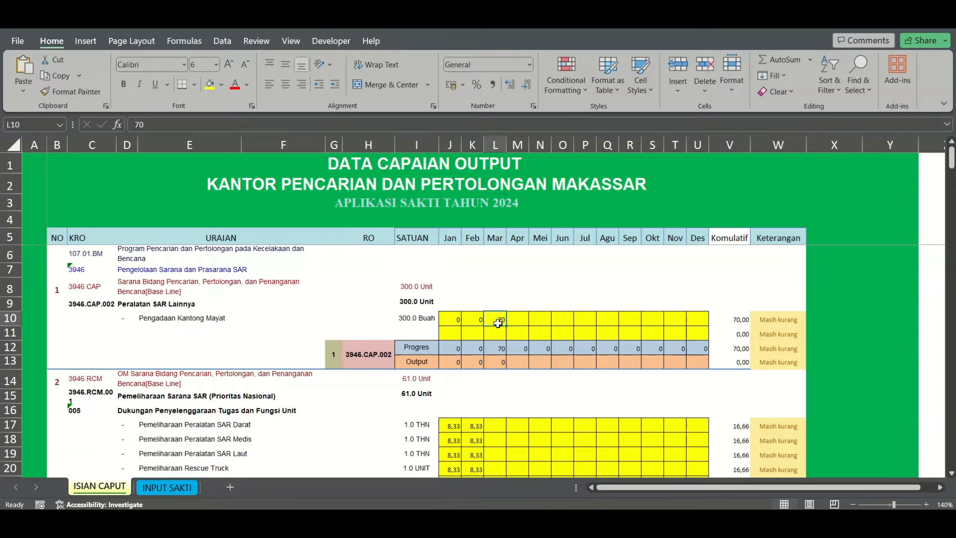
left_click(495, 363)
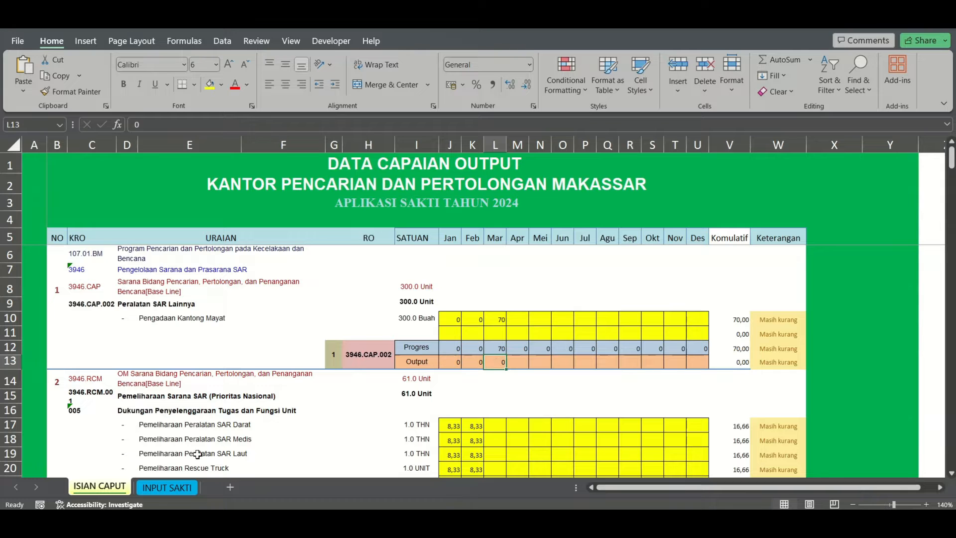
left_click(167, 488)
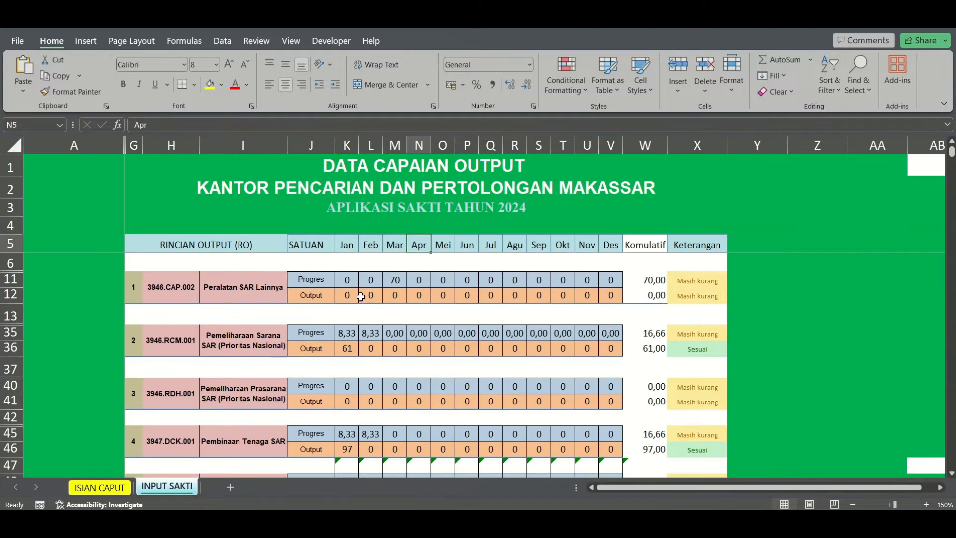
left_click(374, 295)
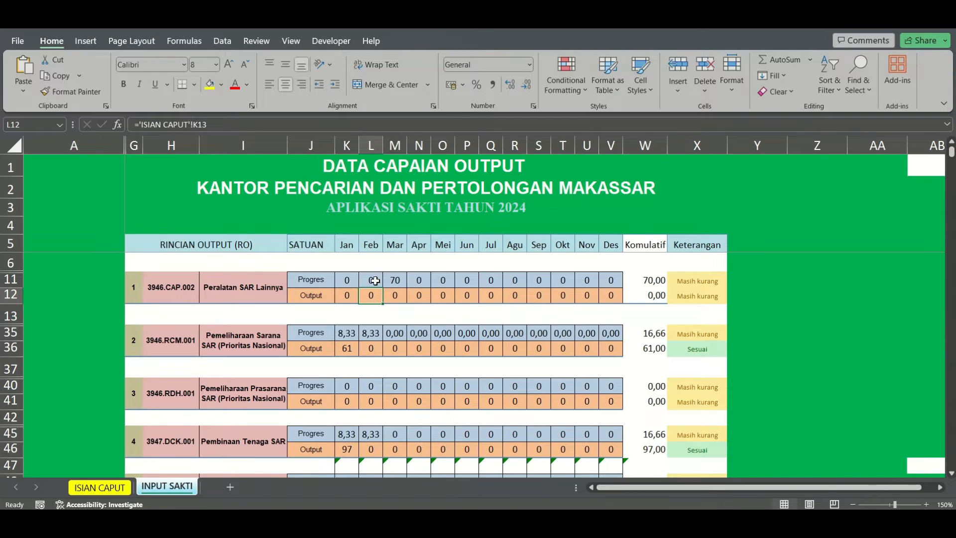
left_click(399, 281)
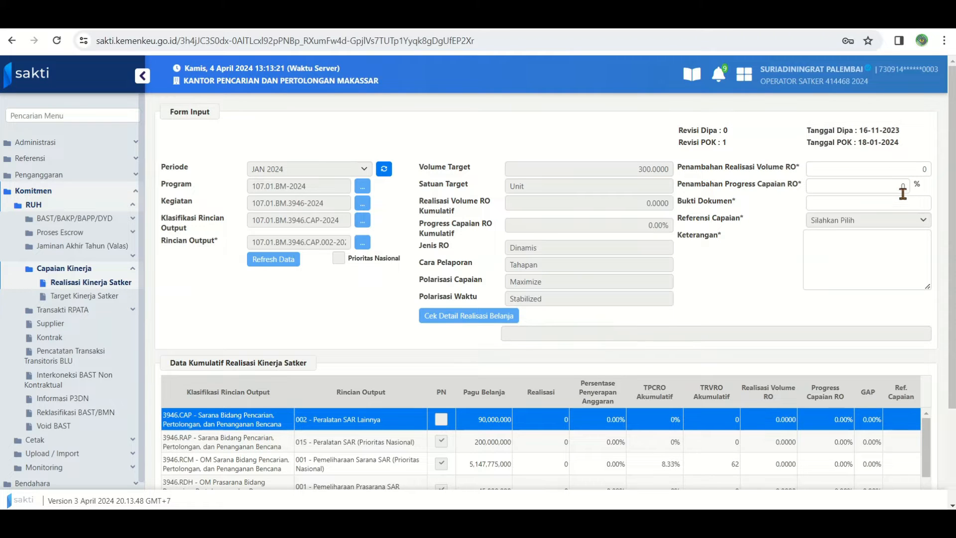
Back in SAKTI, enter "-" as Bukti Dokumen and "Belum dilaksanakan" as Keterangan for Peralatan SAR Lainnya, and save the realization
left_click(860, 207)
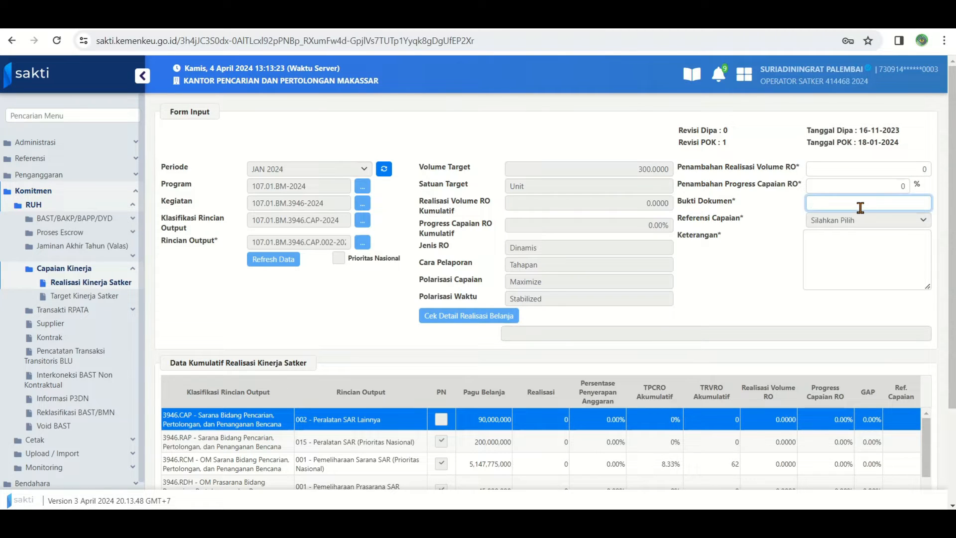
left_click(835, 250)
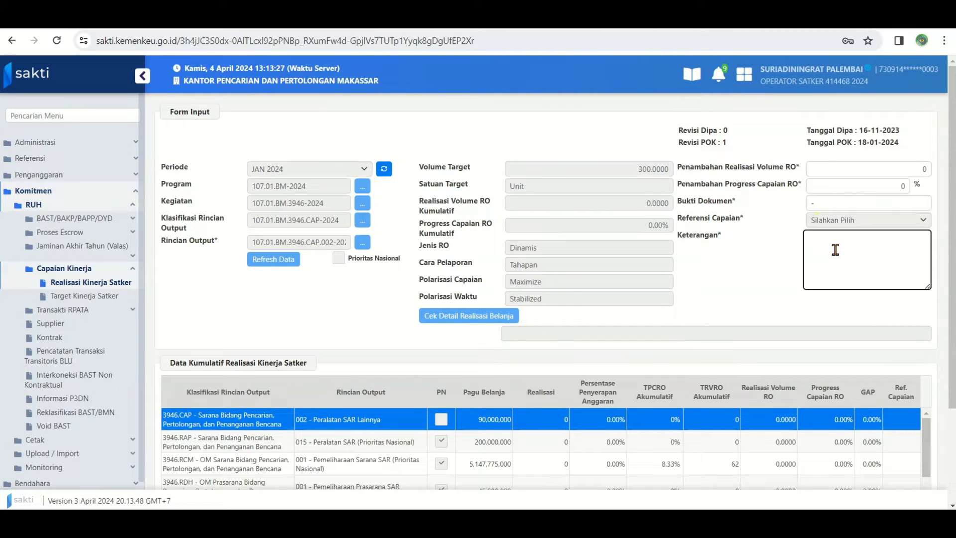
type("Belum dilaksanakan")
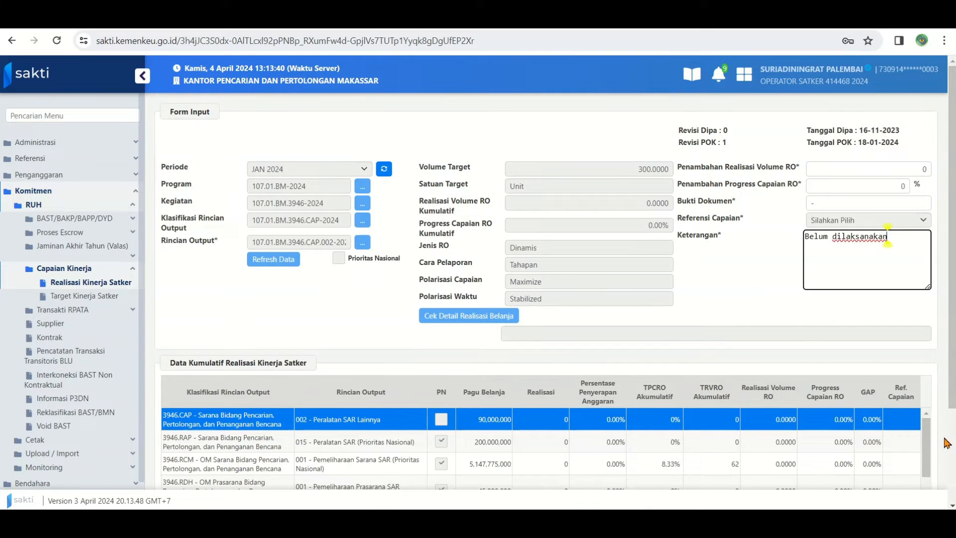
scroll(946, 446, "down", 3)
left_click(787, 469)
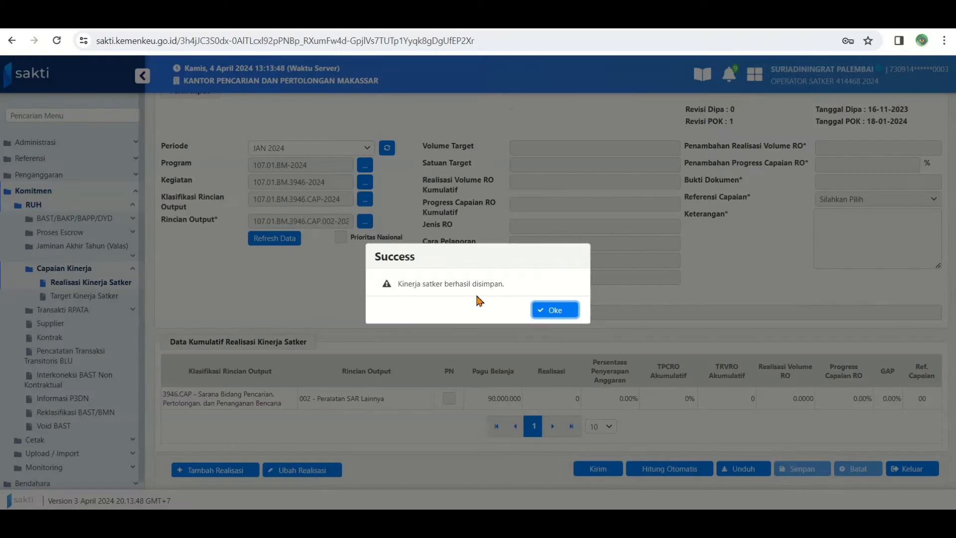
left_click(555, 309)
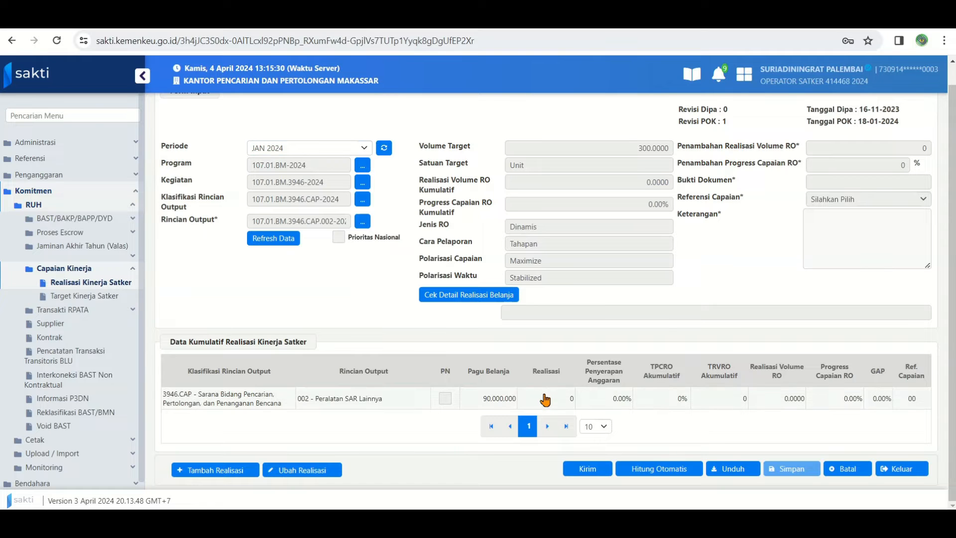
Refresh the realization data and run the automatic calculation (Hitung Otomatis), agreeing to overwrite previously recorded data
left_click(273, 238)
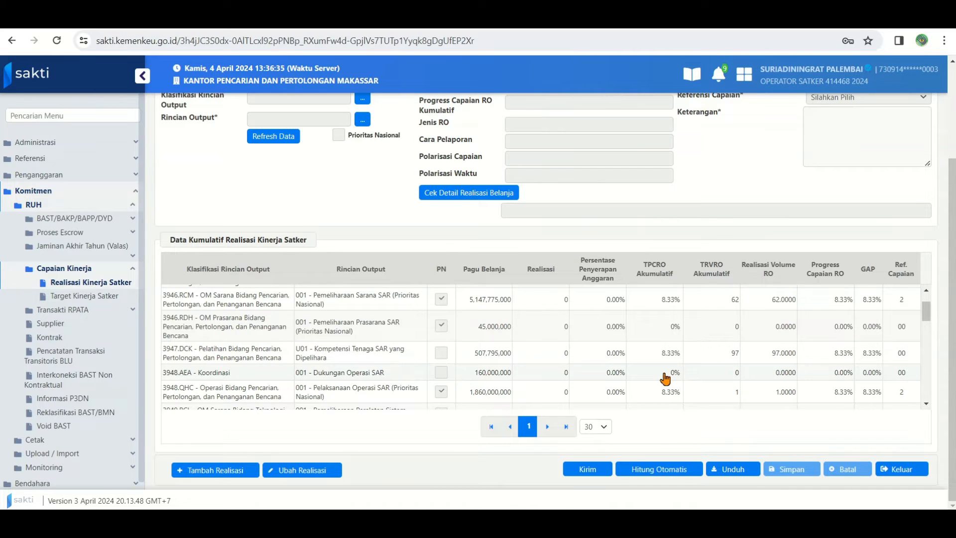
left_click(658, 469)
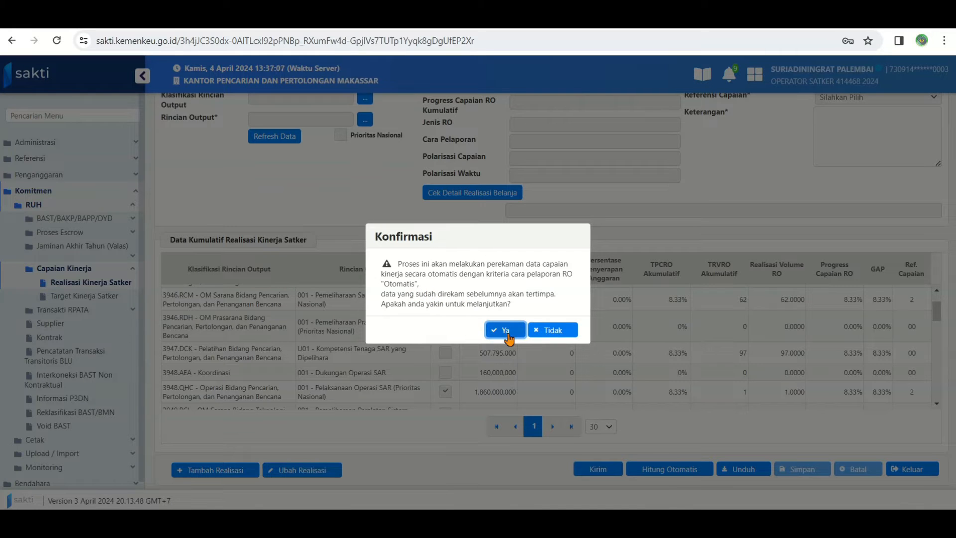
left_click(506, 334)
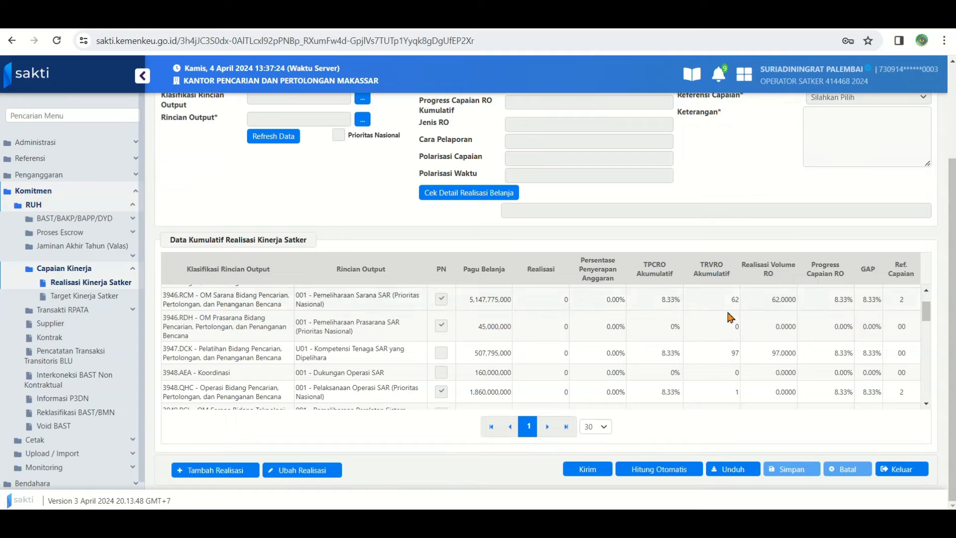
Review the cumulative realization list and examine the automatically recorded details of 994 - Layanan Perkantoran
scroll(781, 335, "down", 3)
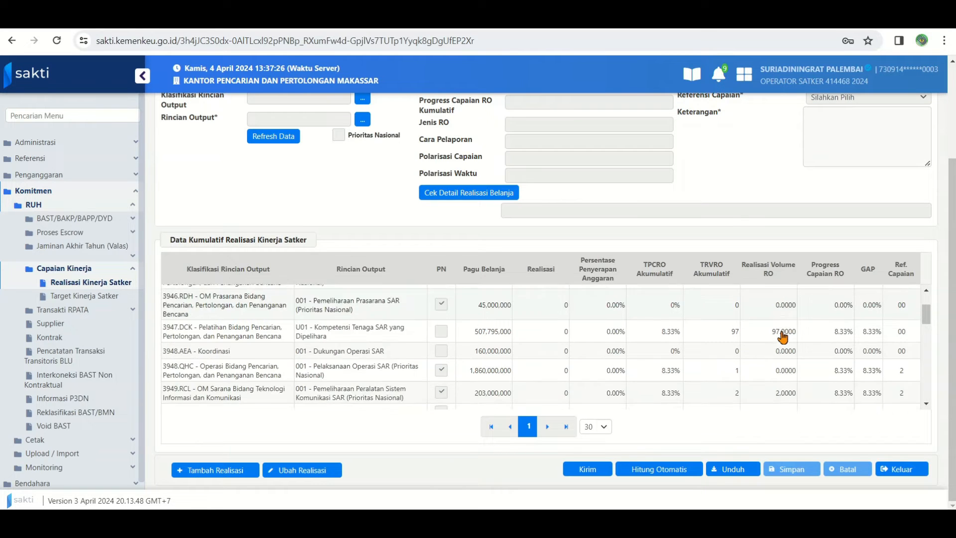
scroll(782, 337, "down", 10)
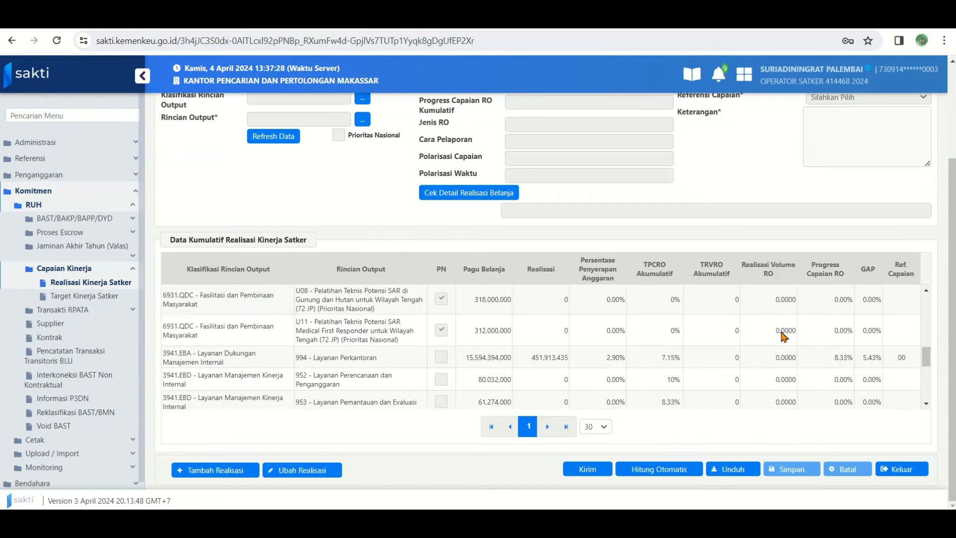
left_click(871, 309)
scroll(505, 153, "up", 1)
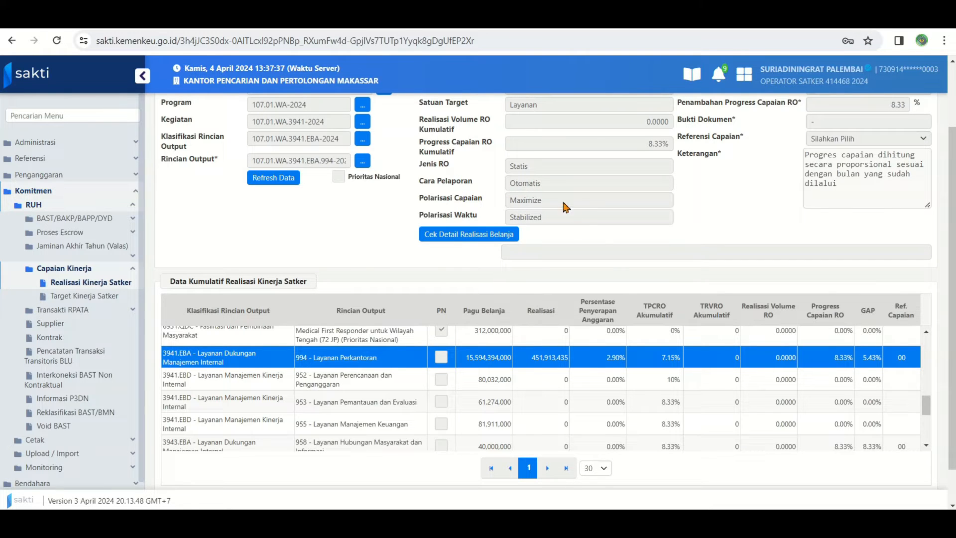
scroll(865, 208, "up", 1)
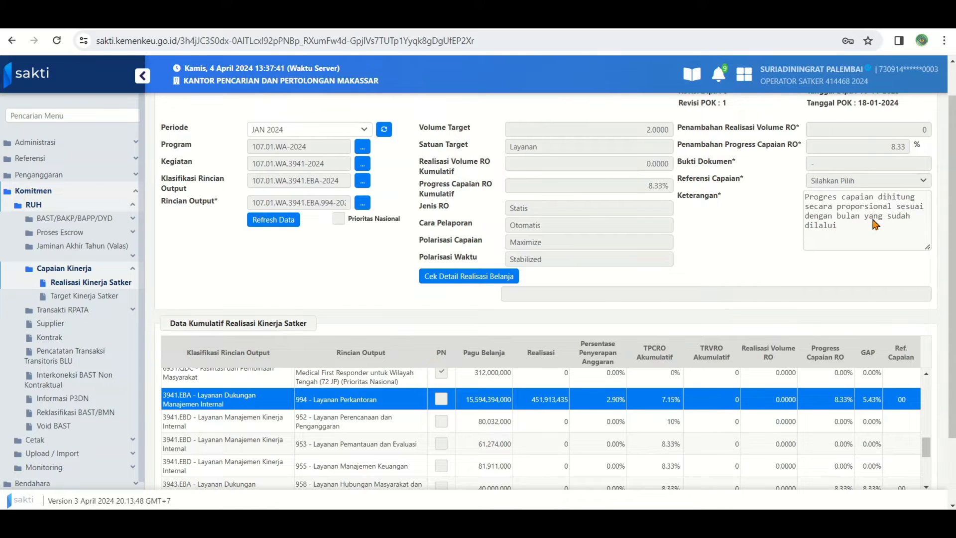
scroll(836, 326, "down", 4)
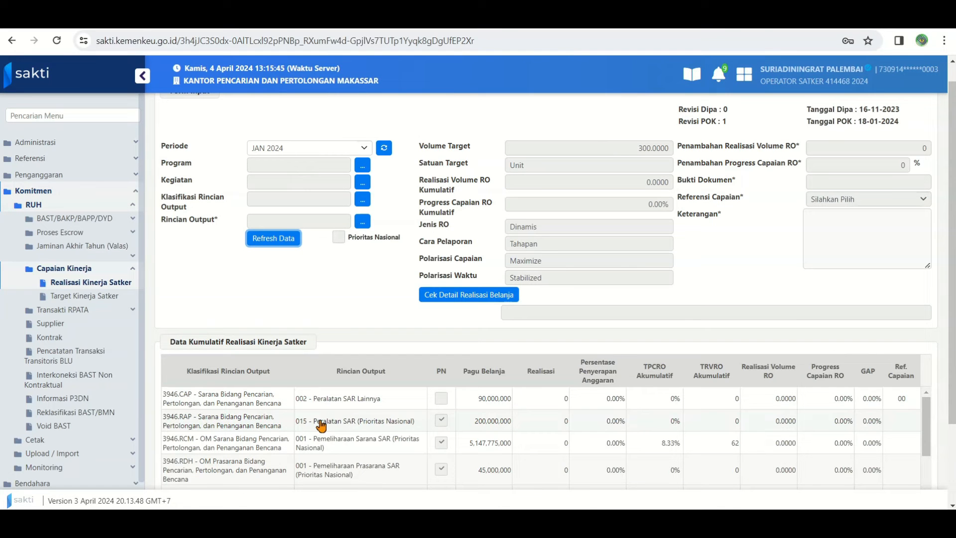
Select the output 3946.RAP 015 - Peralatan SAR (Prioritas Nasional) and start adding a realization for it
left_click(320, 423)
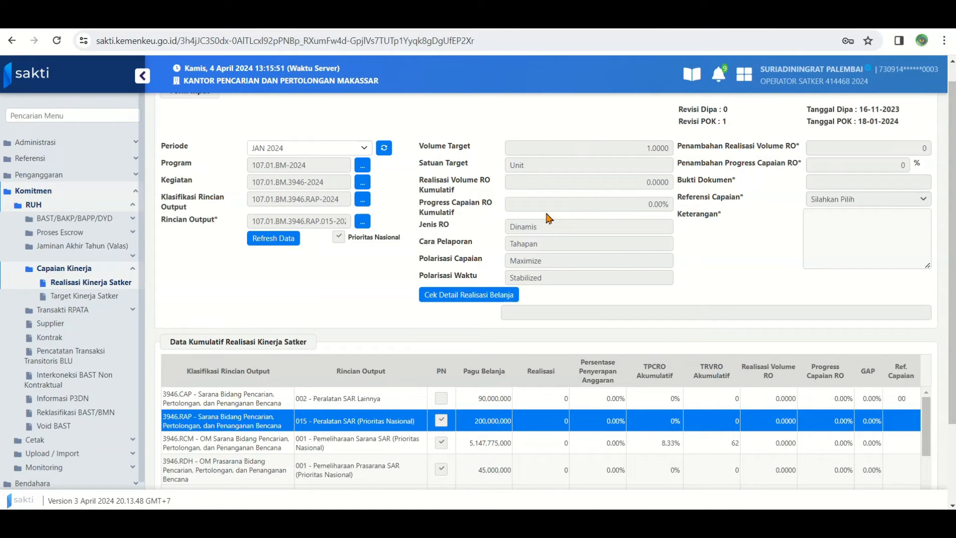
scroll(269, 423, "down", 4)
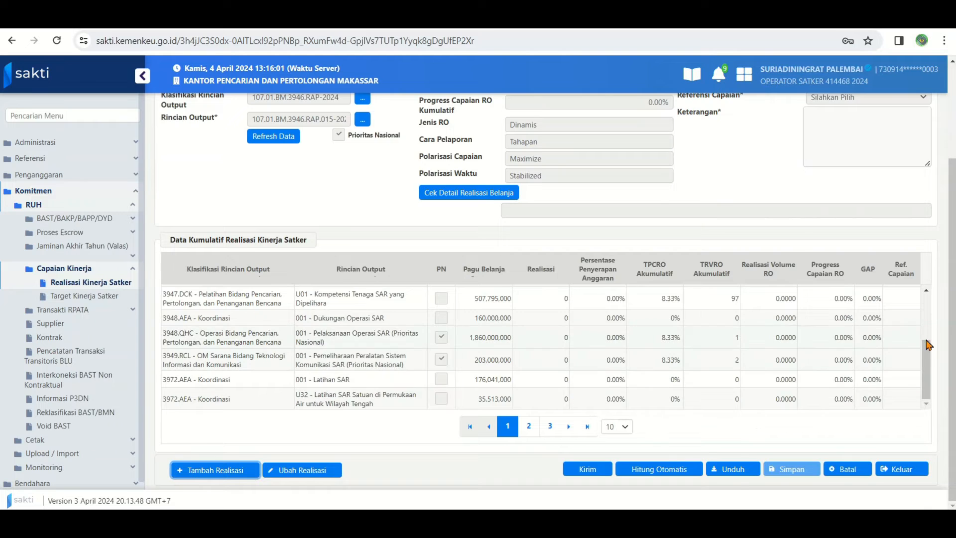
scroll(896, 249, "up", 3)
Enter "-" as Bukti Dokumen and "belum dilaksanakan" as Keterangan for Peralatan SAR (Prioritas Nasional), save the realization and refresh the data
left_click(898, 173)
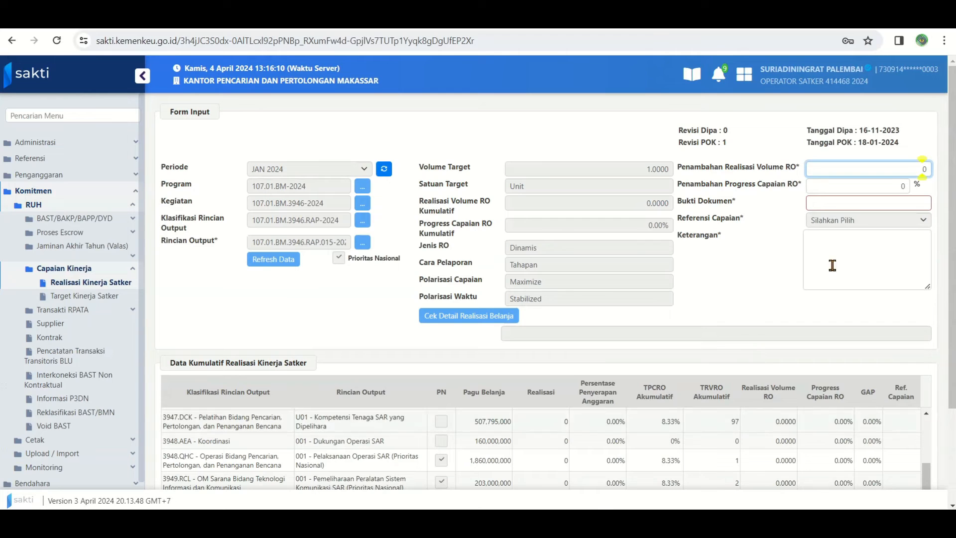
left_click(911, 173)
left_click(886, 202)
type("-")
left_click(861, 244)
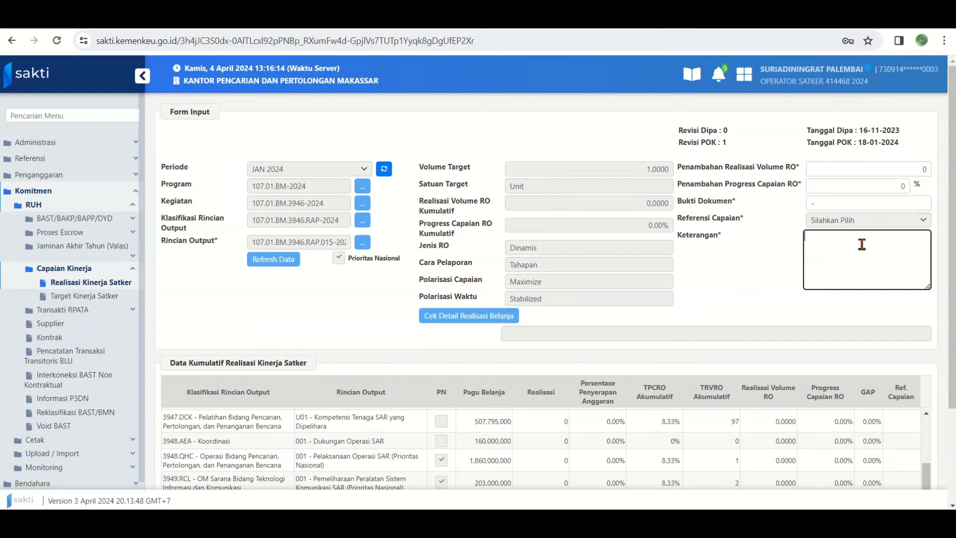
type("belum dilaksanakan")
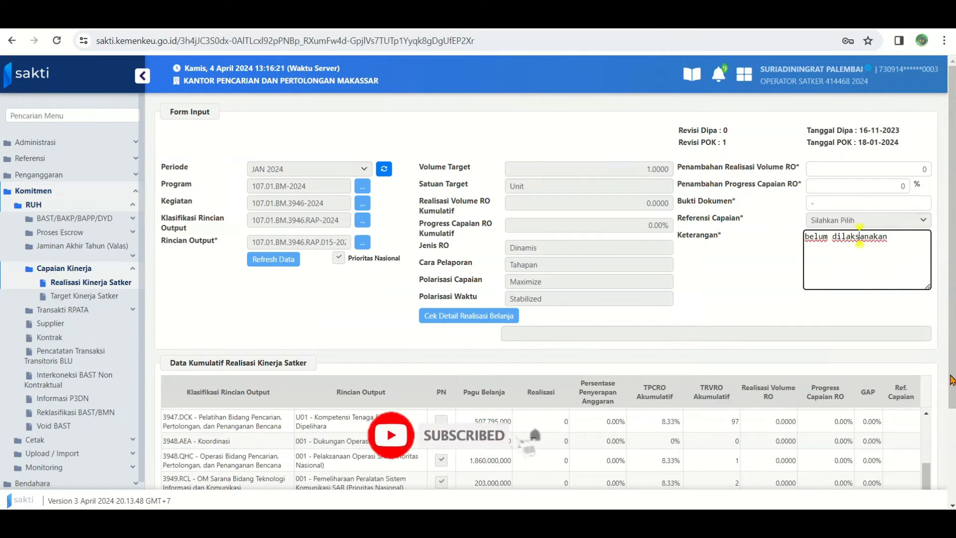
scroll(859, 243, "down", 3)
left_click(776, 478)
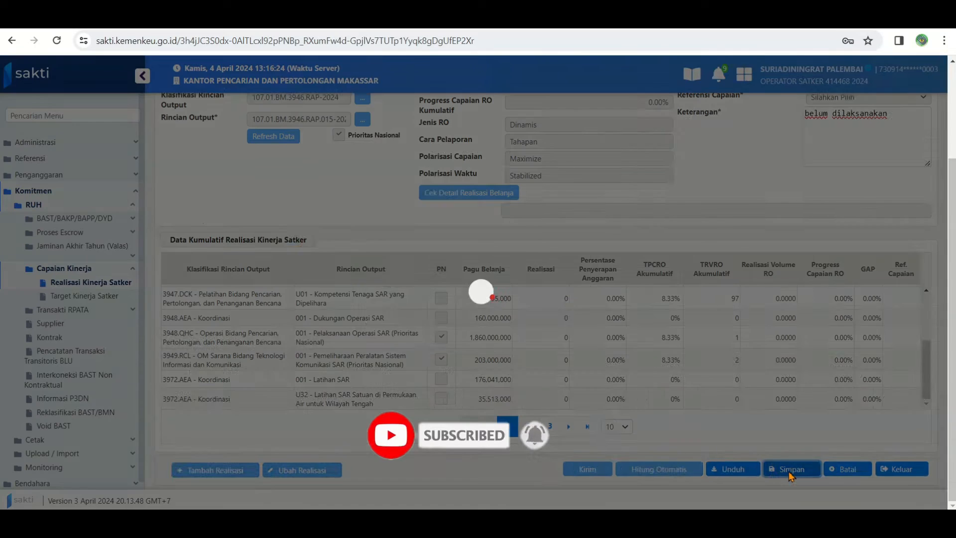
left_click(554, 310)
left_click(280, 240)
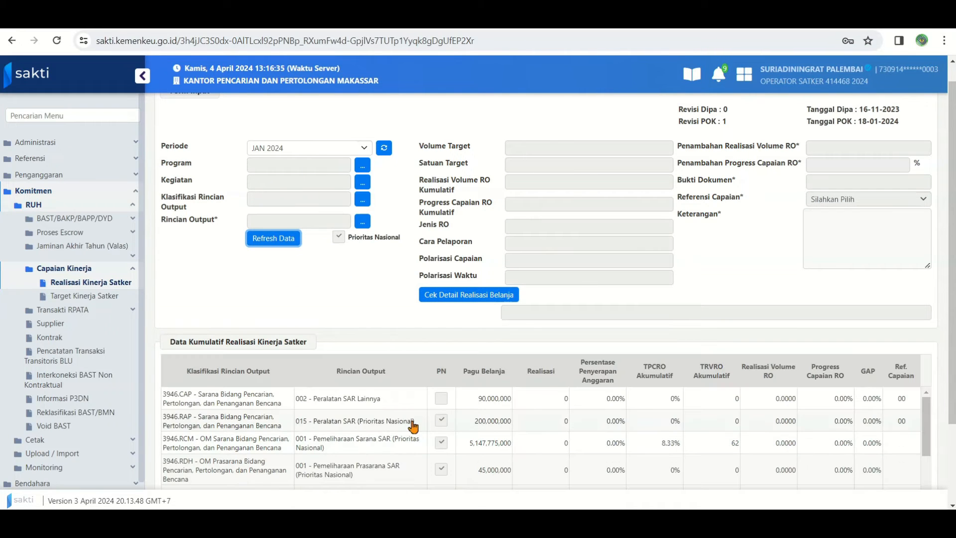
Add a realization for 3946.RCM 001 - Pemeliharaan Sarana SAR with volume 62, progress 8.33% and "laporan" as Bukti Dokumen
left_click(477, 450)
scroll(809, 241, "down", 2)
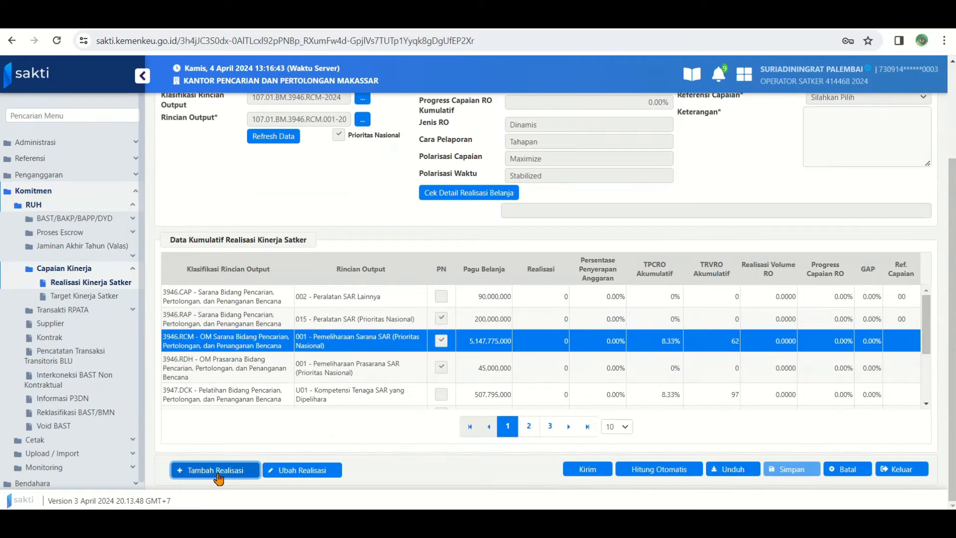
scroll(809, 240, "up", 3)
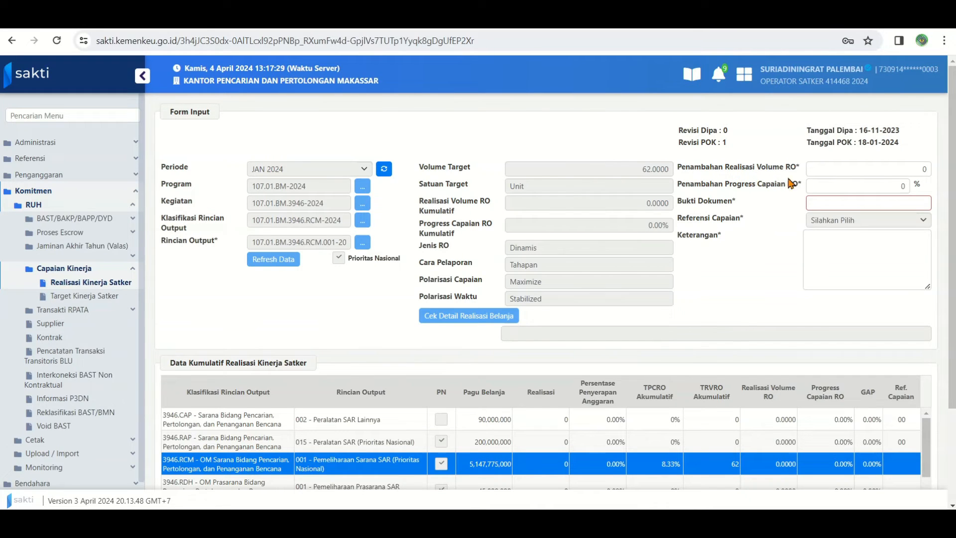
left_click(929, 169)
type("62")
left_click(900, 186)
type("8.33")
left_click(915, 202)
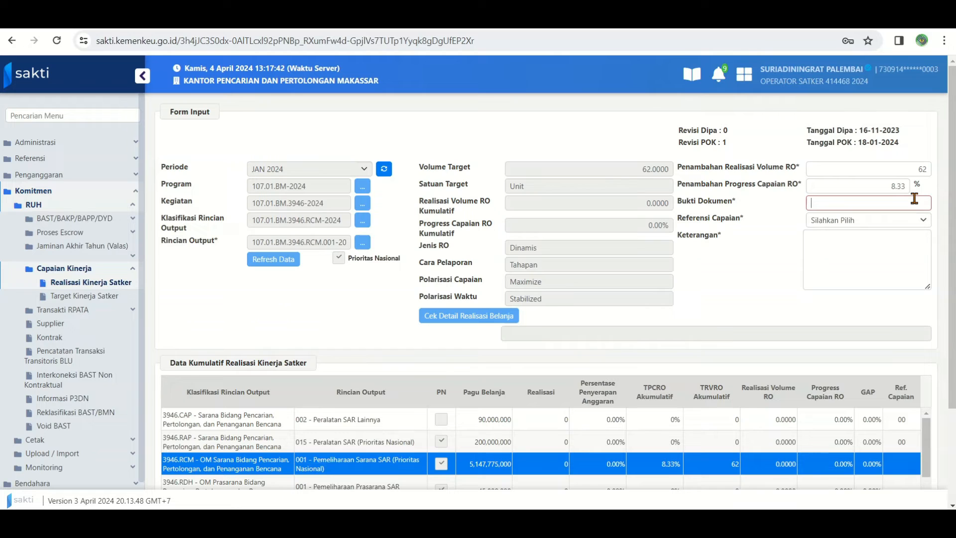
type("laporan")
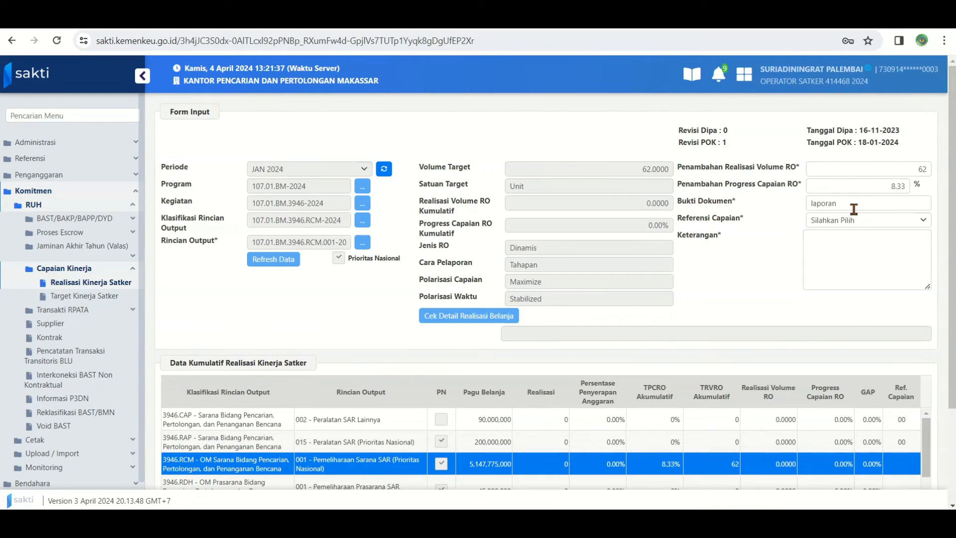
Set Referensi Capaian to "2 - Kegiatan sudah dilaksanakan" and Keterangan to "Progres capaian dihitung secara proporsional sesuai dengan bulan yang sudah dilalui"
left_click(850, 229)
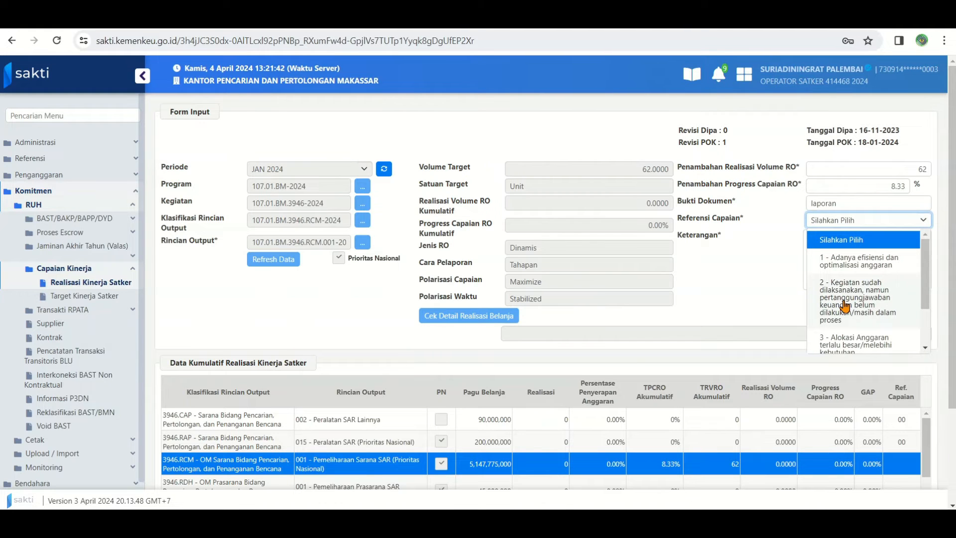
scroll(851, 313, "down", 2)
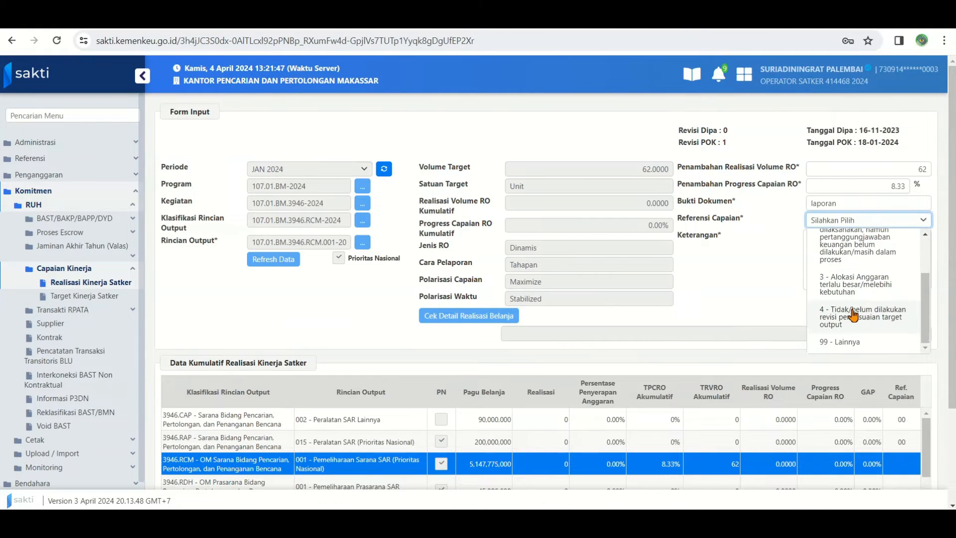
scroll(860, 336, "up", 3)
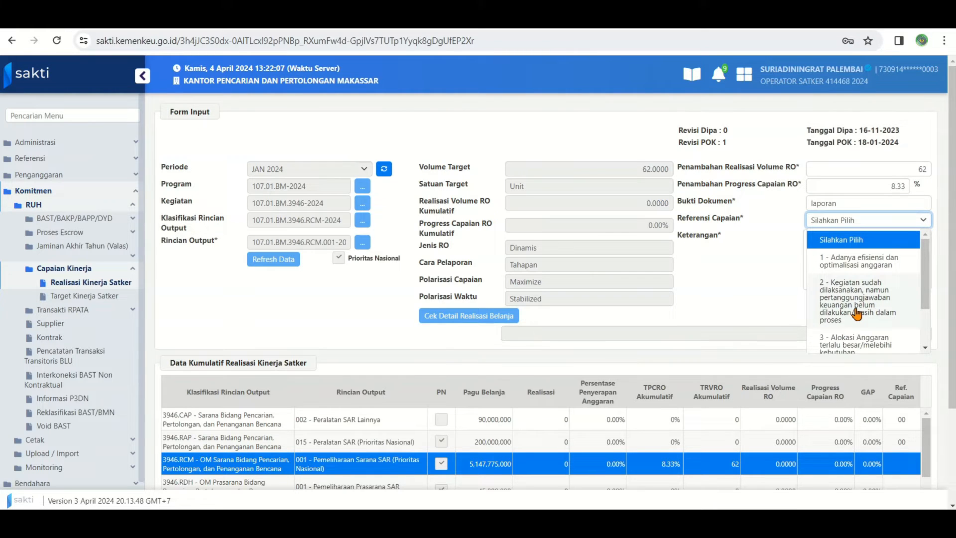
left_click(856, 311)
left_click(834, 254)
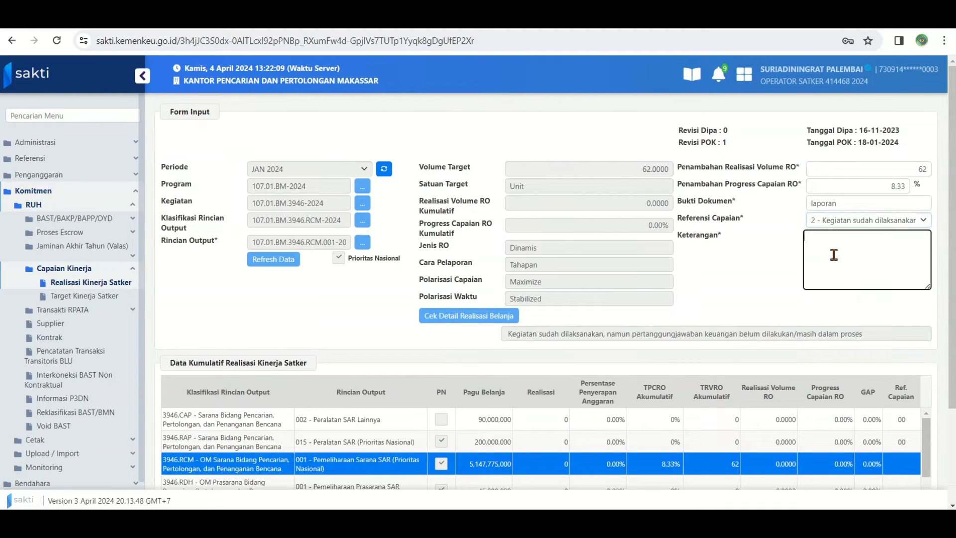
type("Progres capaian dihitung secara proporsional sesuai dengan bulan yang sudah dilalui")
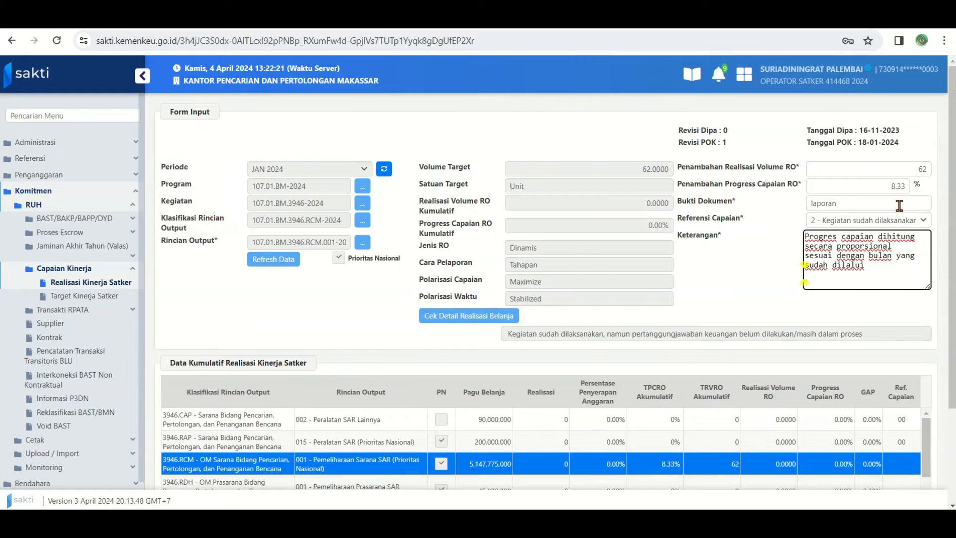
Save the Pemeliharaan Sarana SAR realization, accepting the high performance gap, and refresh the realization data
left_click_drag(950, 385, 948, 480)
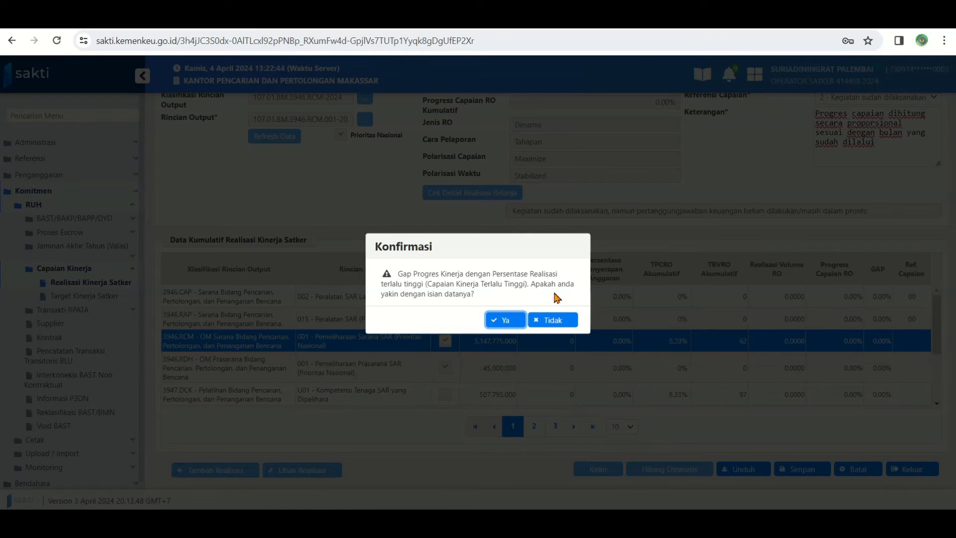
key("Return")
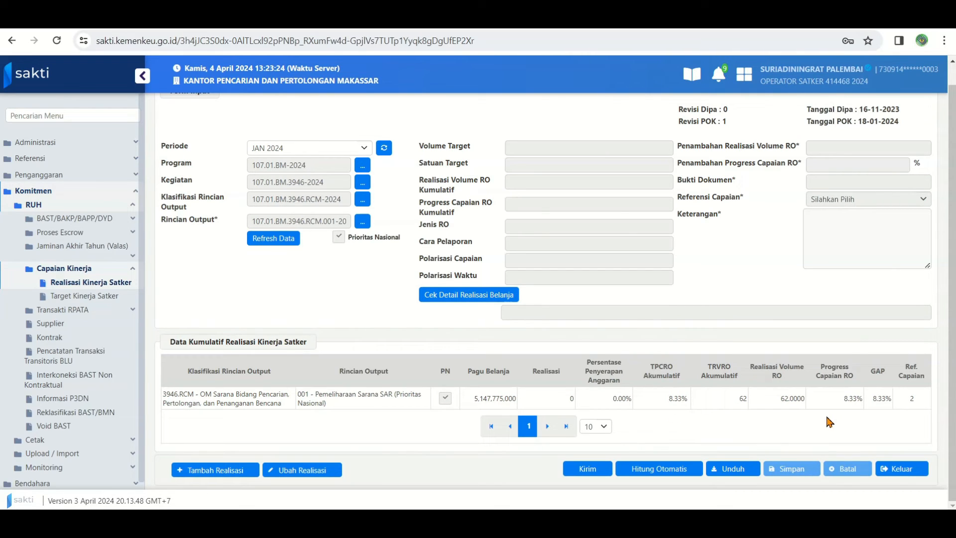
left_click(280, 243)
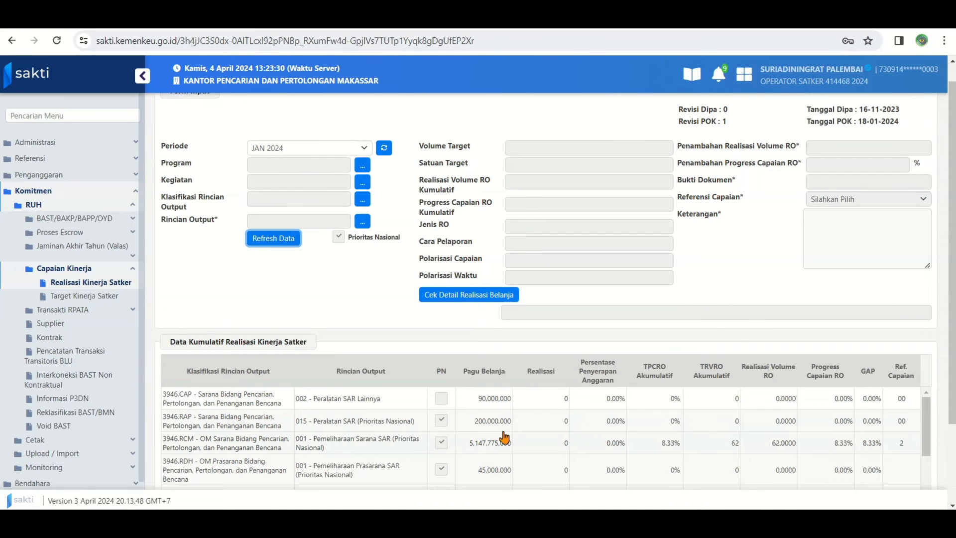
Switch to the Excel workbook and review the January progress and output figures of each Rincian Output on the INPUT SAKTI sheet
scroll(792, 456, "down", 1)
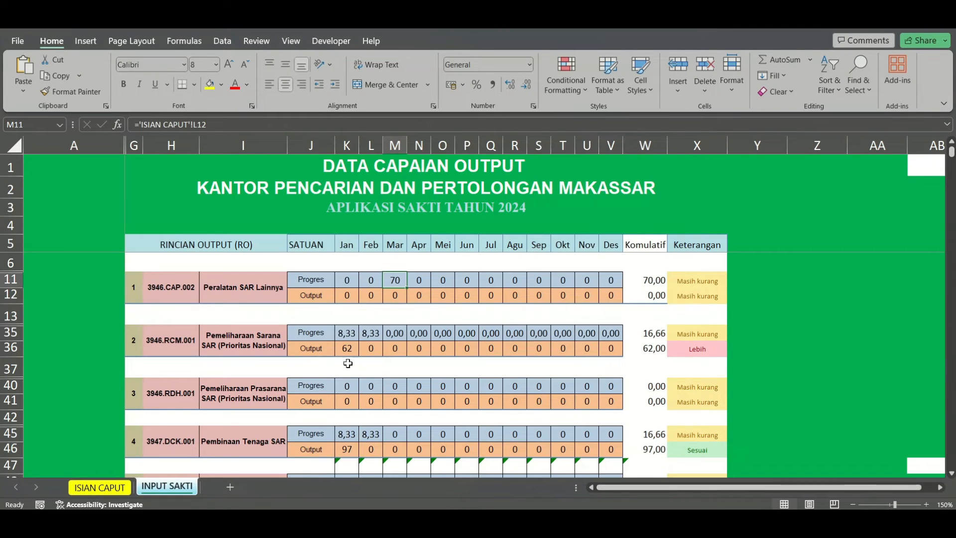
scroll(364, 393, "down", 1)
scroll(365, 393, "up", 1)
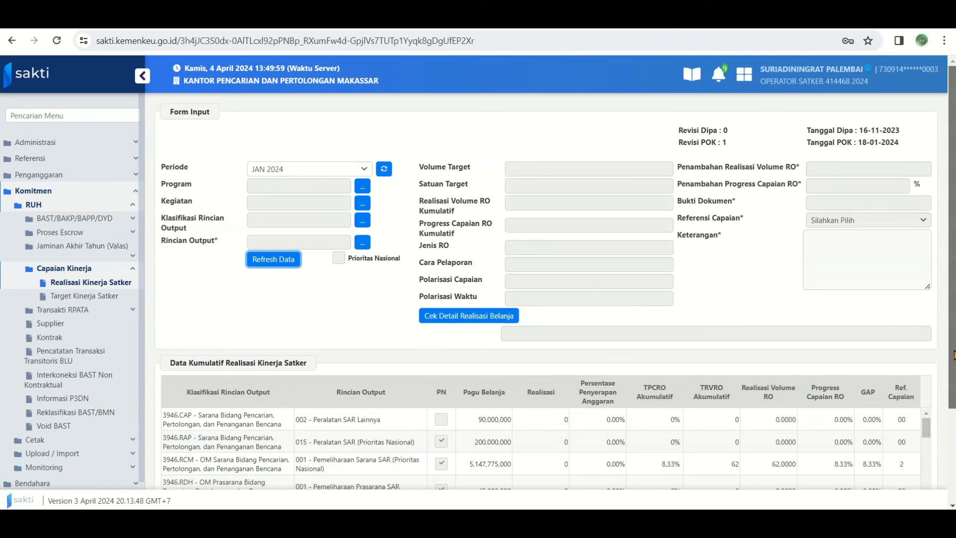
Back in SAKTI, review the recorded volume, progress, GAP and reference of every output in the cumulative realization list
scroll(936, 348, "down", 3)
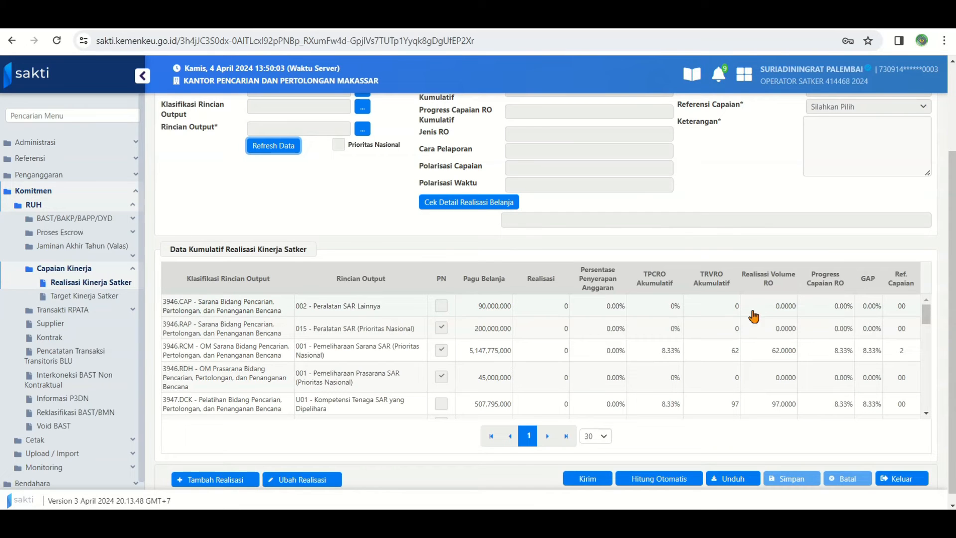
scroll(746, 339, "up", 2)
scroll(797, 346, "down", 1)
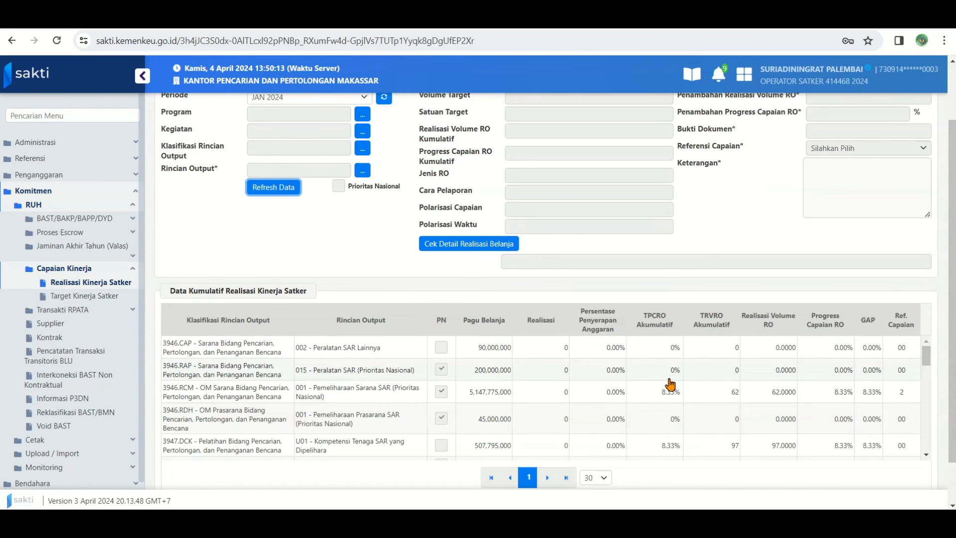
scroll(812, 383, "down", 10)
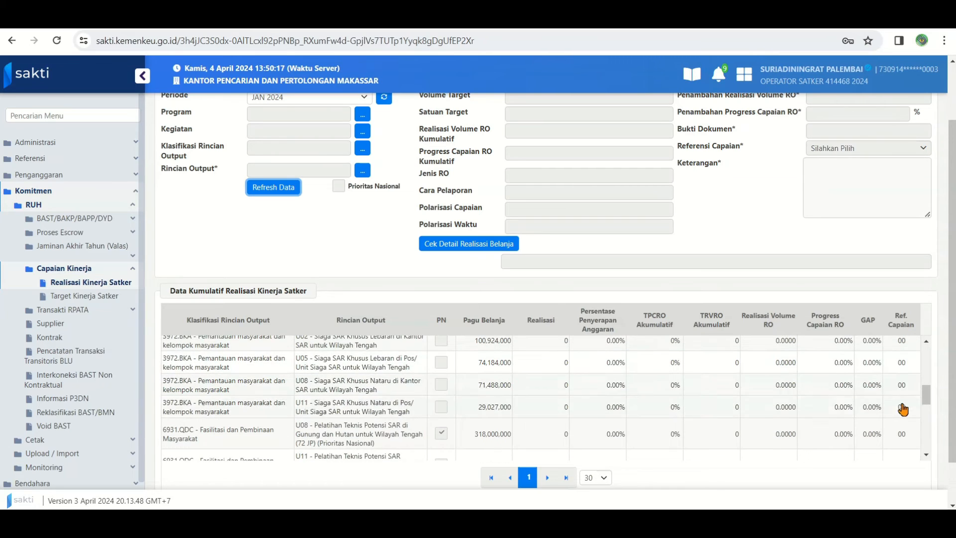
scroll(903, 415, "down", 5)
scroll(903, 414, "down", 5)
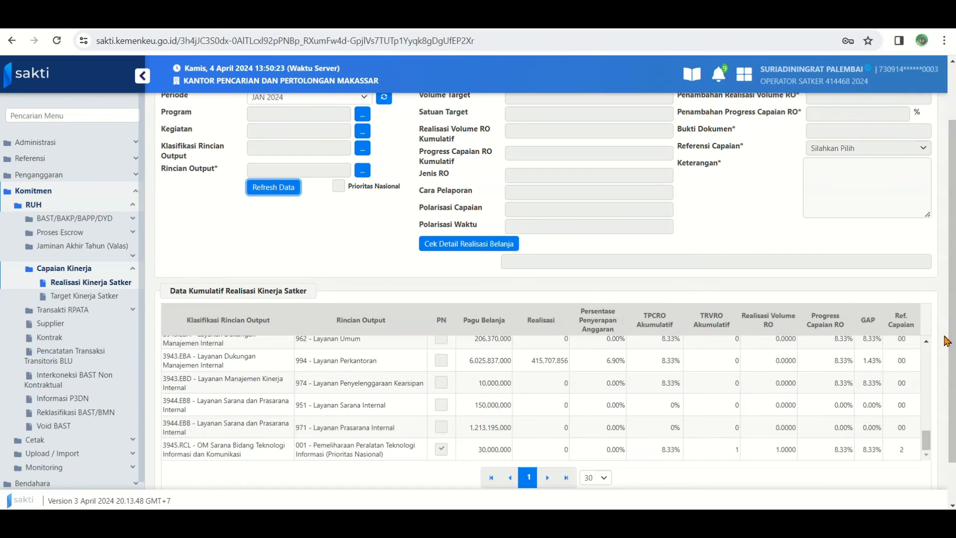
scroll(951, 368, "down", 1)
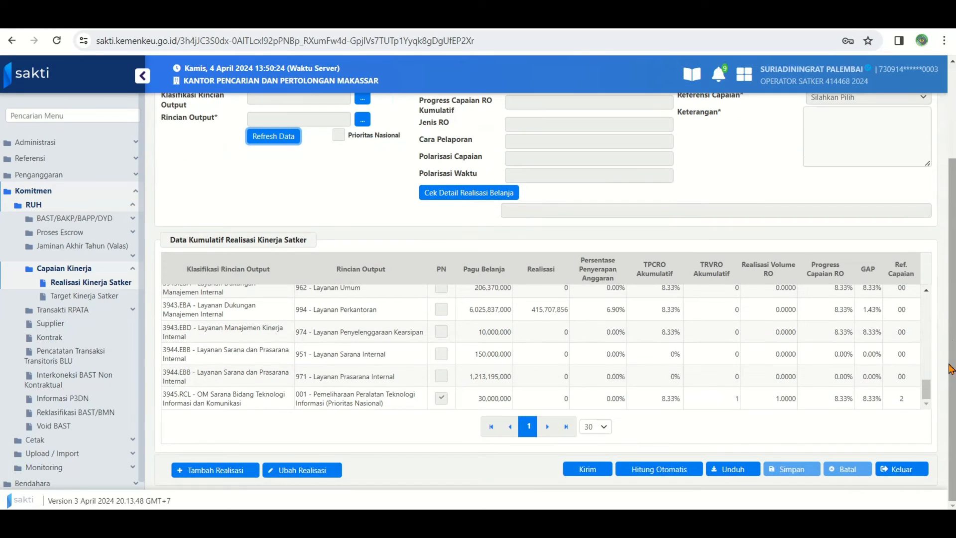
Download the performance realization report as a PDF and check its output volumes, progress, references and remarks
left_click(730, 470)
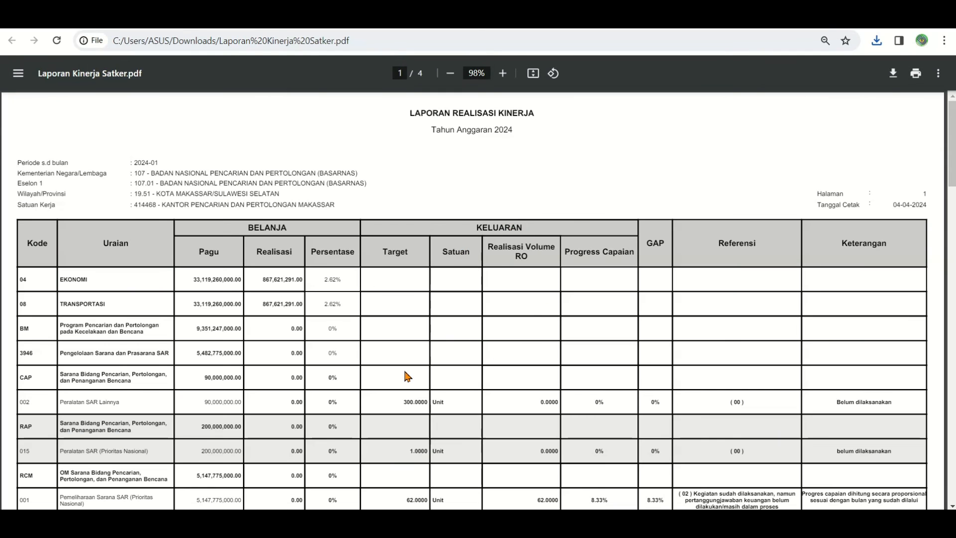
scroll(189, 363, "down", 3)
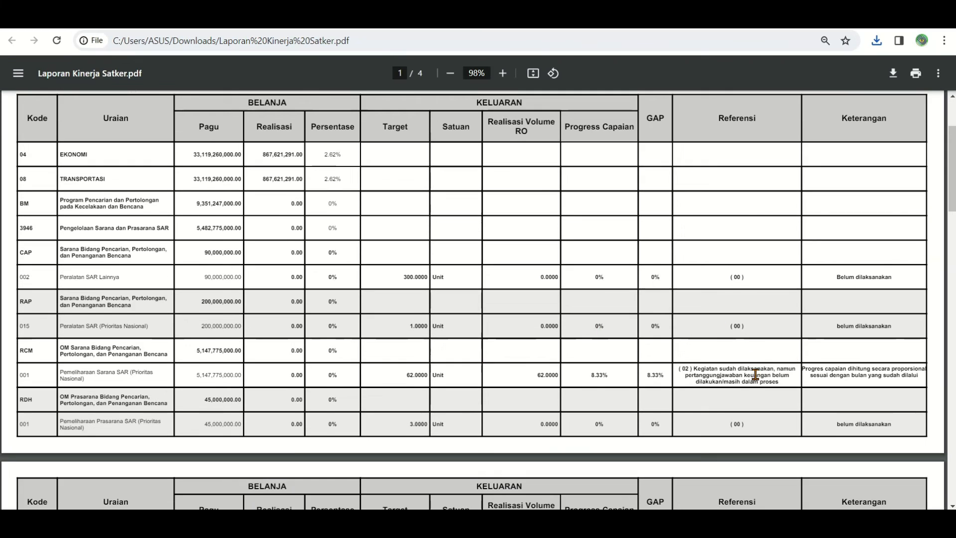
scroll(755, 374, "down", 12)
scroll(742, 375, "up", 6)
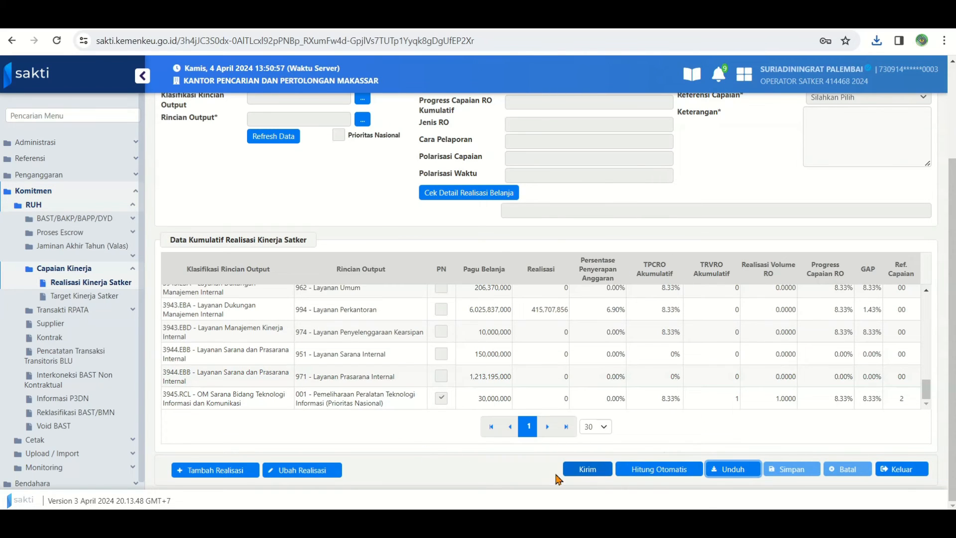
Back in SAKTI, send (Kirim) the January 2024 performance achievements to OMSPAN and confirm the submission
left_click(588, 471)
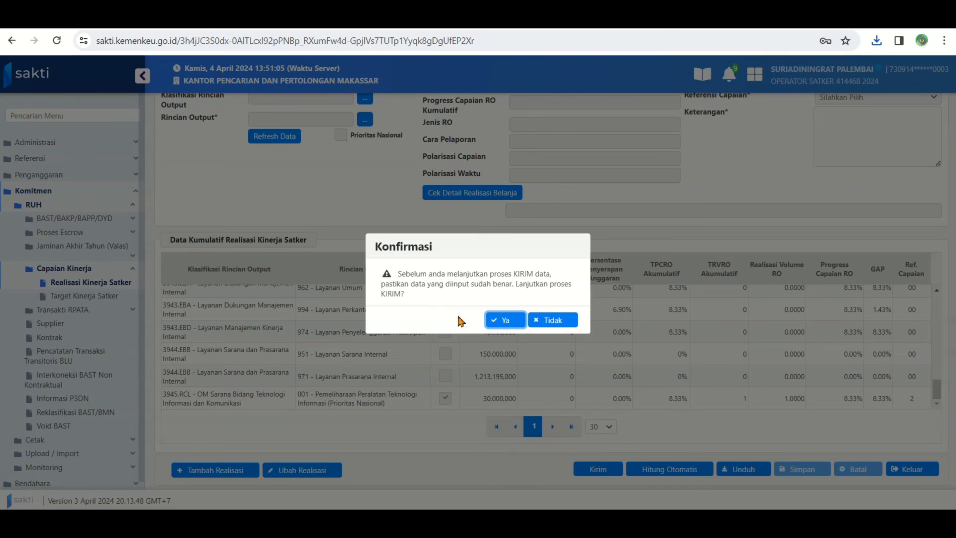
left_click(508, 321)
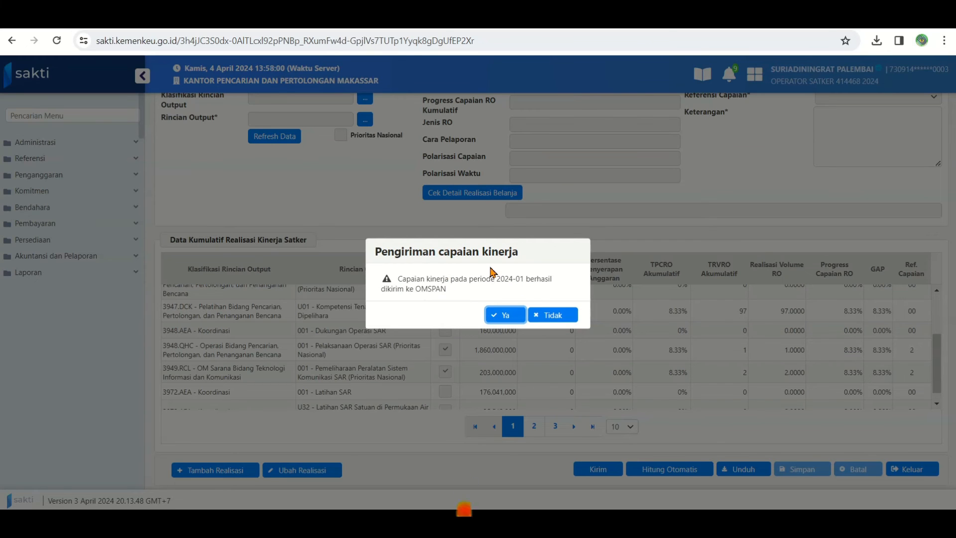
left_click(505, 315)
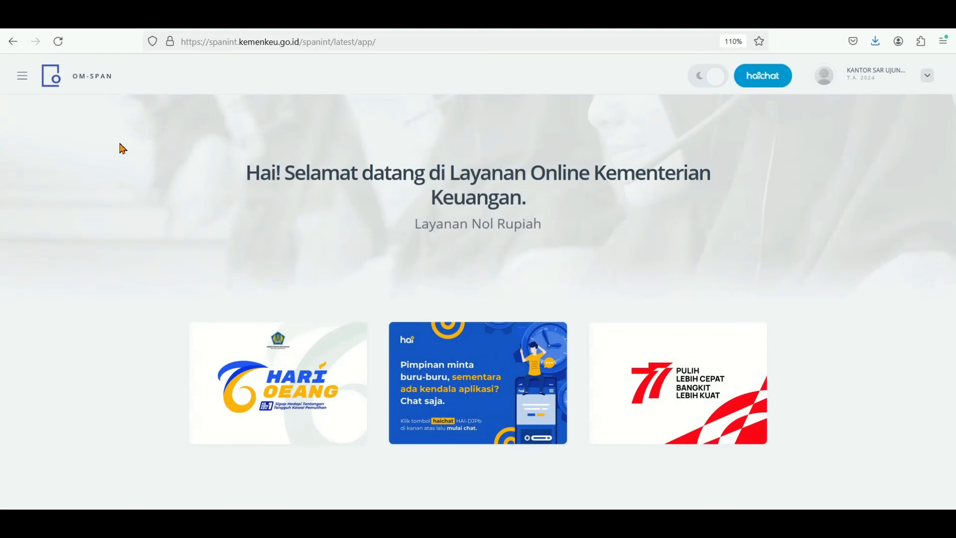
Switch to OM-SPAN, change to the MONEVPA module and open Monitoring Kiriman Data Sakti under Konfirmasi Capaian Output
left_click(25, 83)
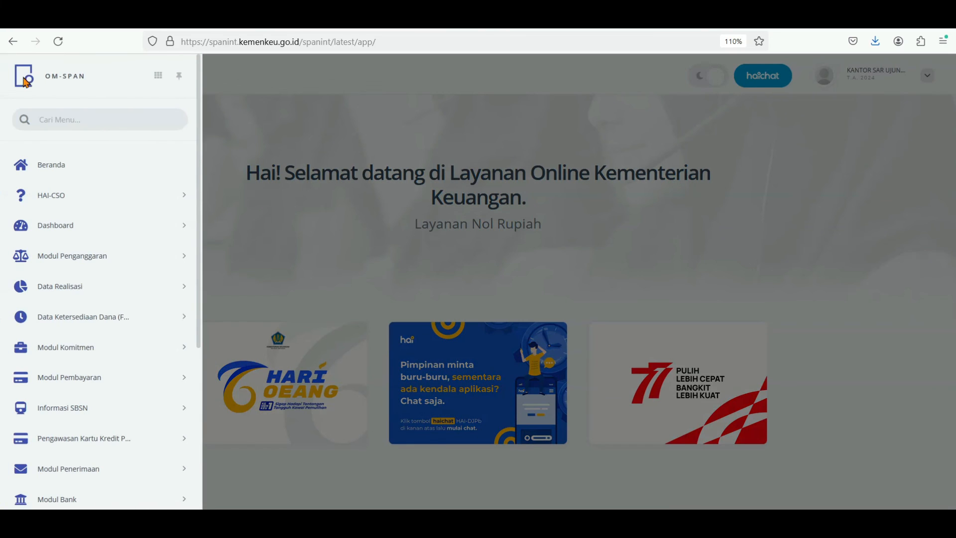
left_click(158, 76)
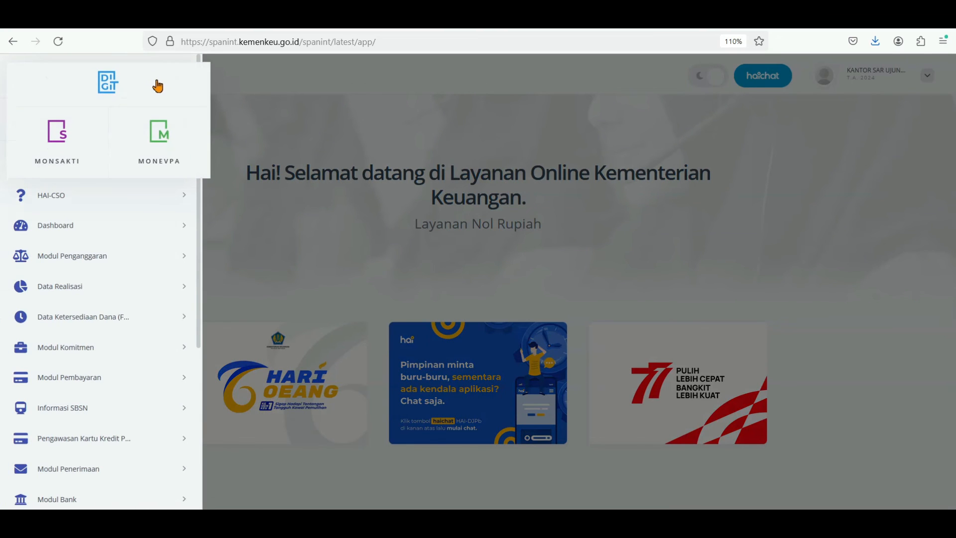
left_click(160, 144)
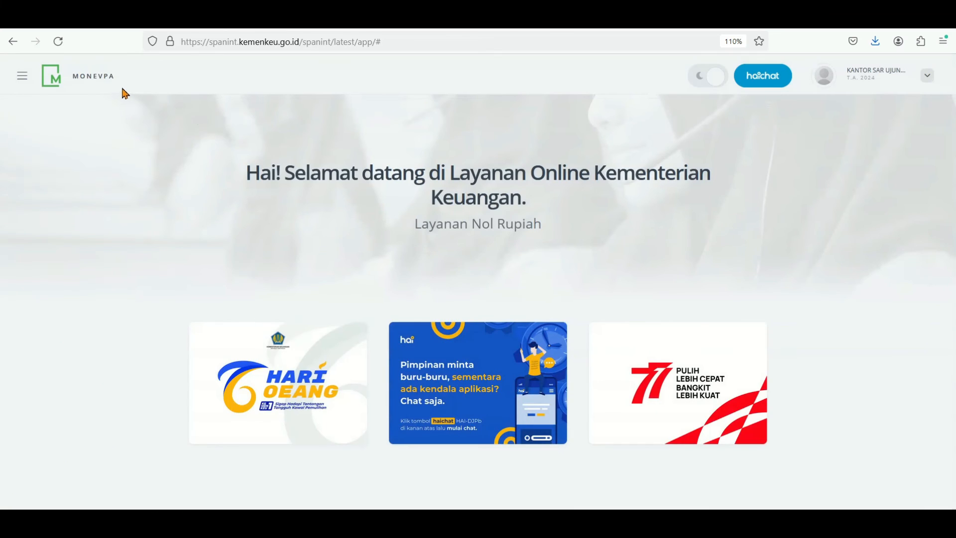
left_click(24, 79)
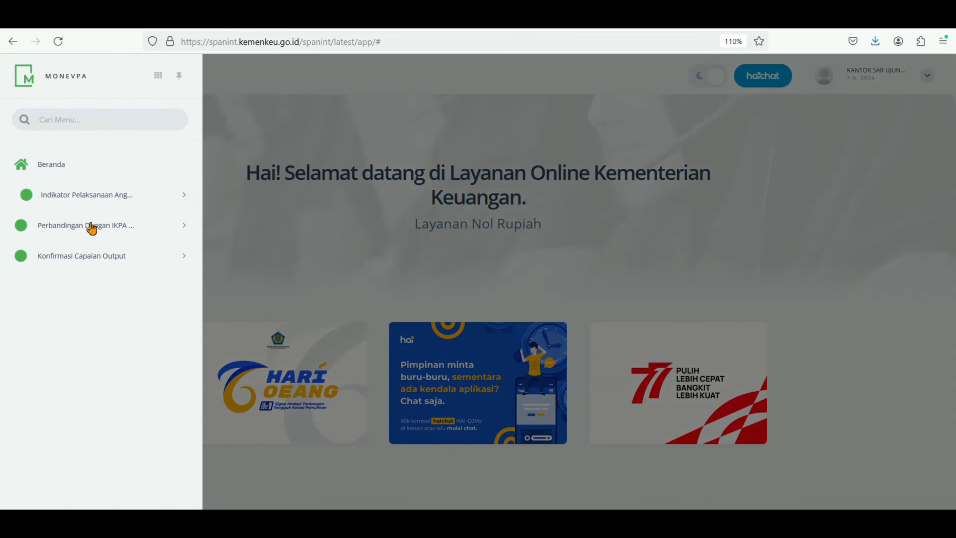
left_click(92, 258)
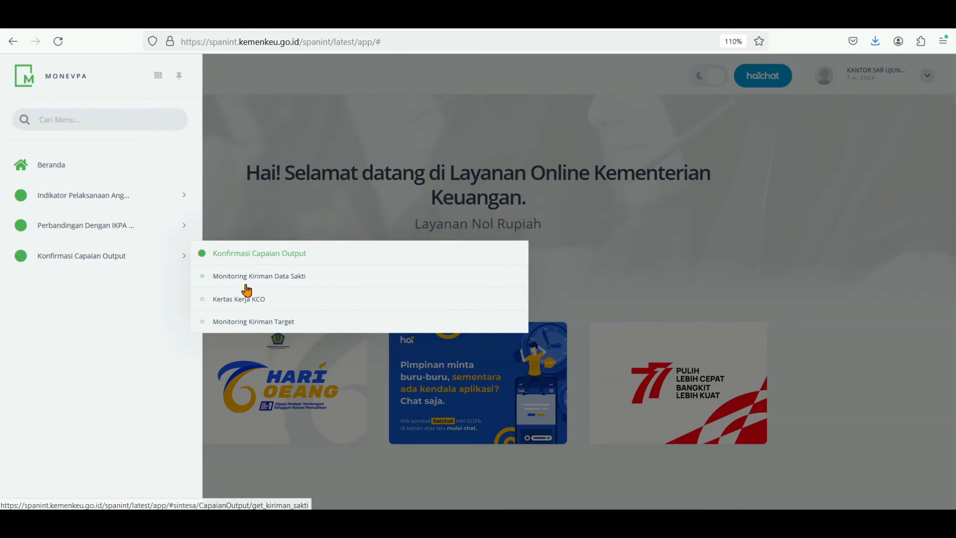
left_click(299, 280)
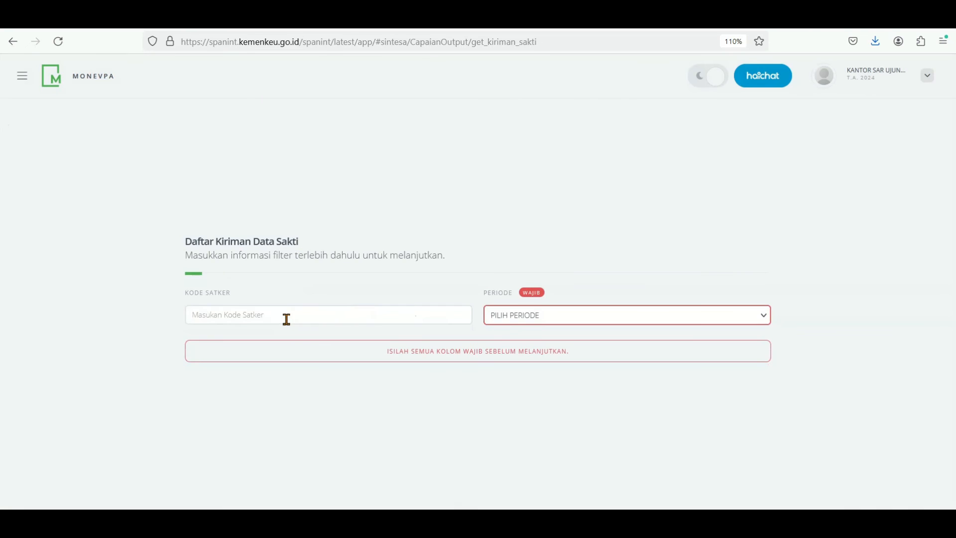
Filter the SAKTI submission list by the Januari period and open the Kertas Kerja of the submitted data
left_click(531, 324)
left_click(500, 129)
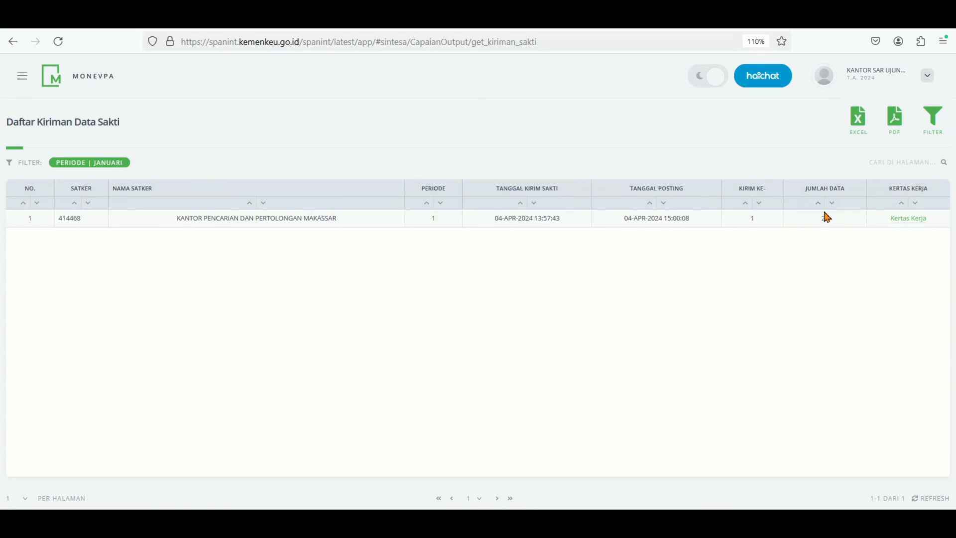
left_click(907, 219)
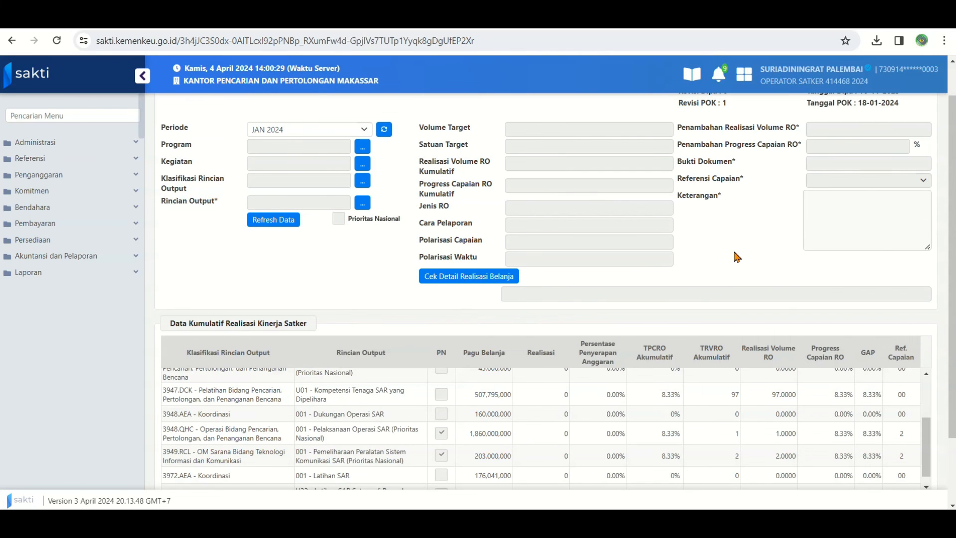
scroll(736, 263, "up", 1)
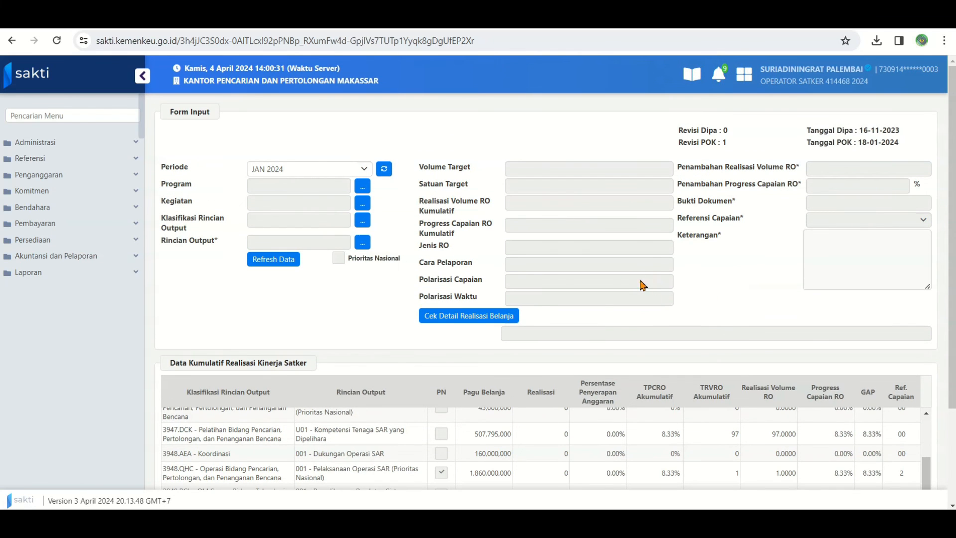